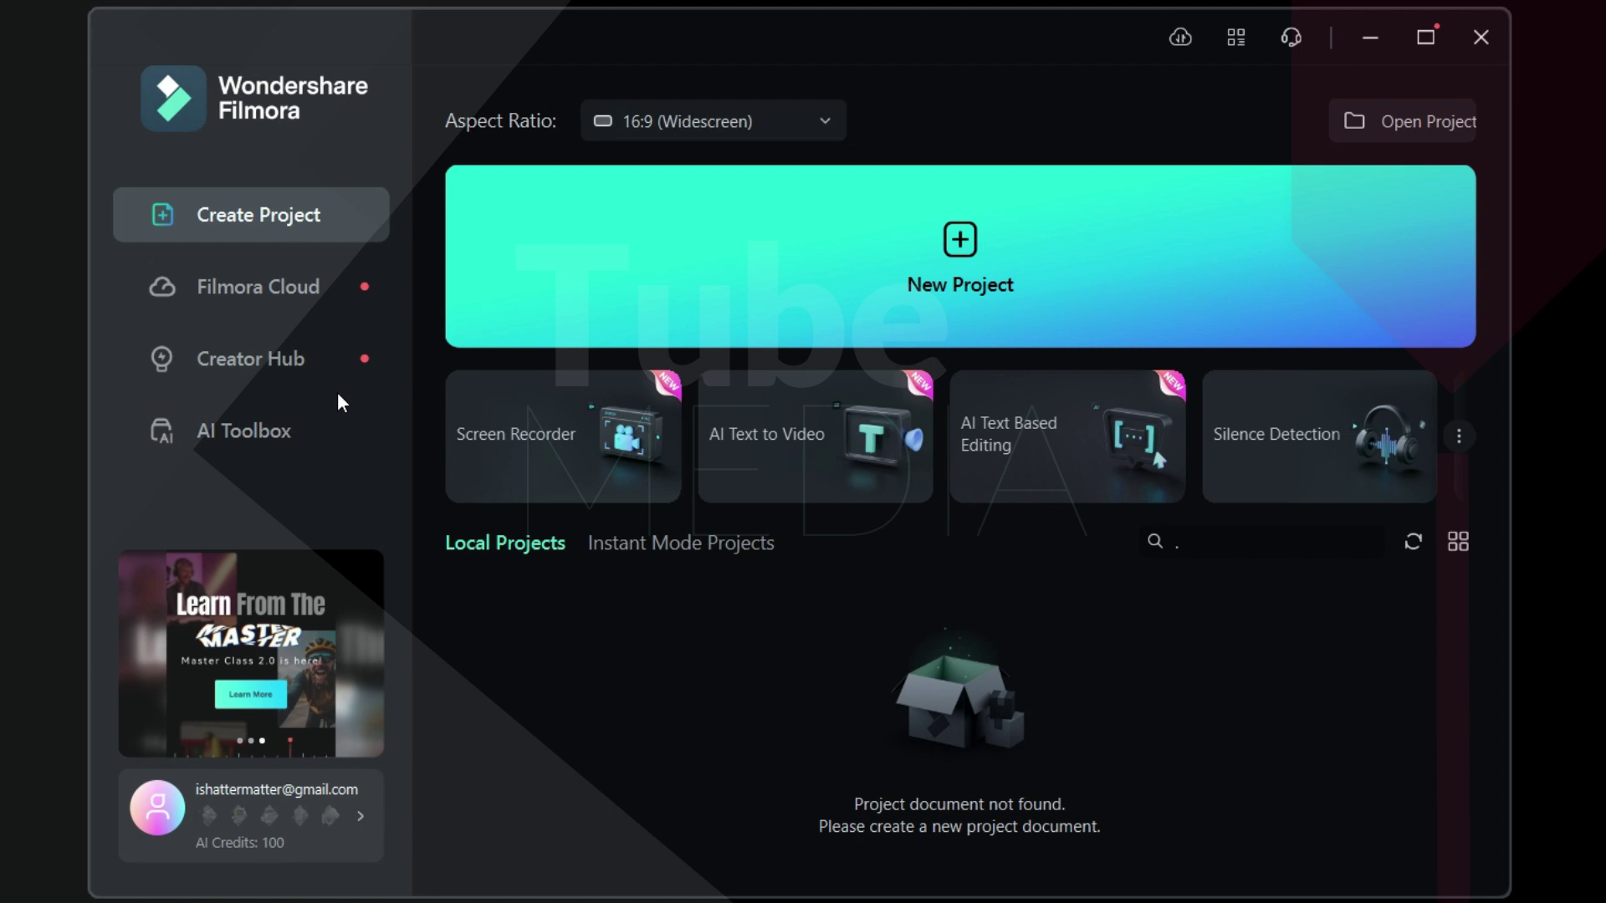
- Browse Creator Hub tutorials filtered to Filmora 13, previewing the AI Smart Masking tutorial
left_click(235, 369)
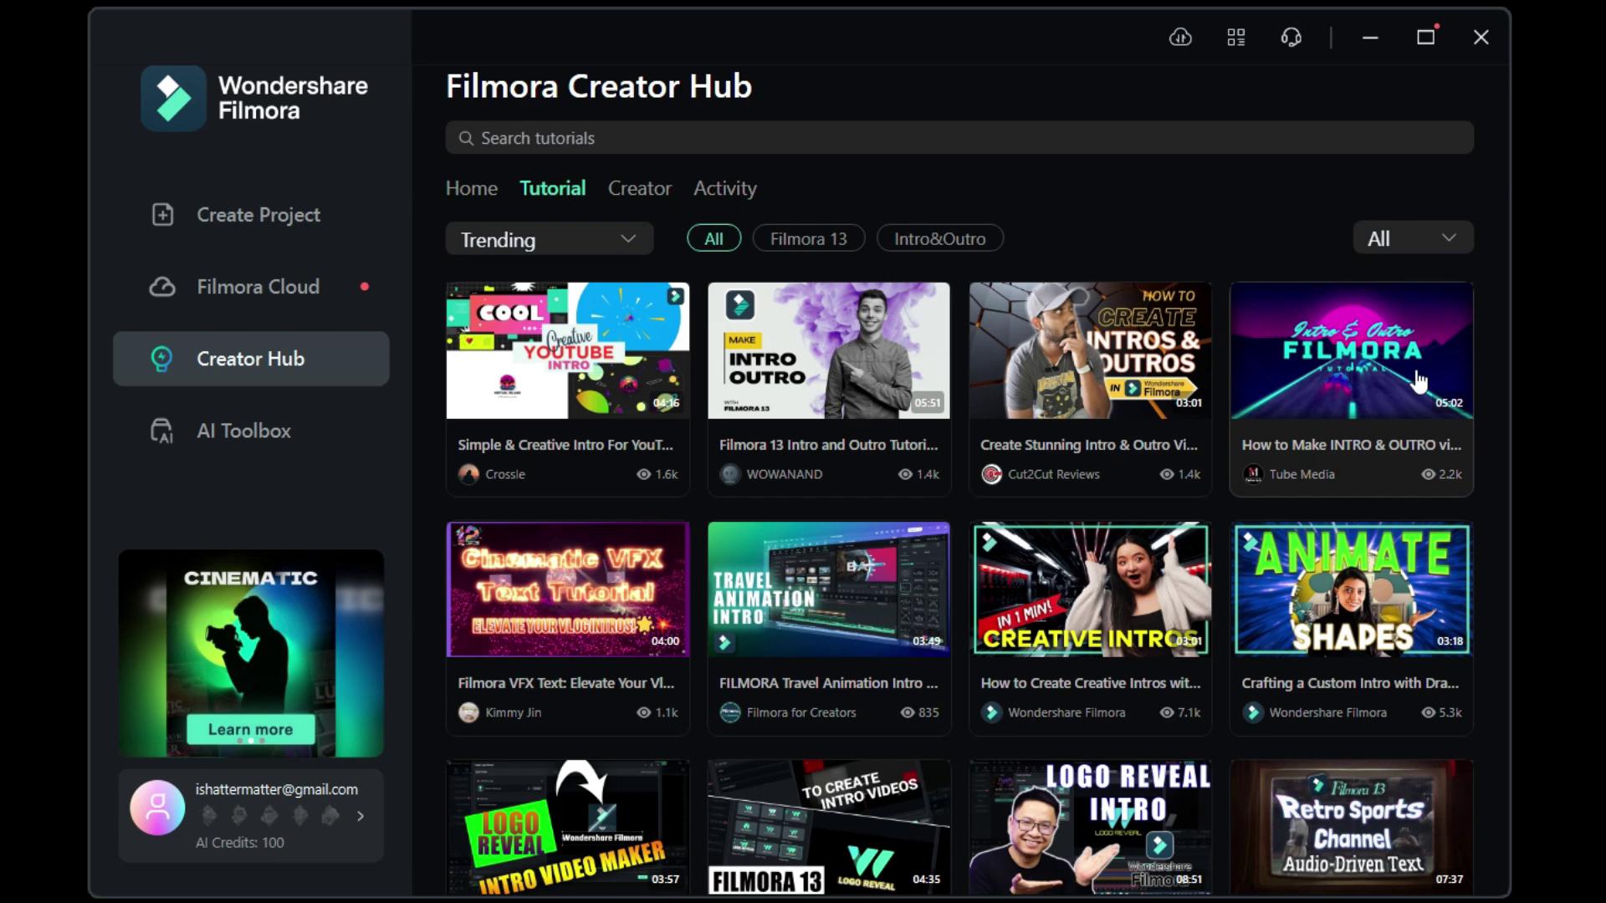
left_click(810, 239)
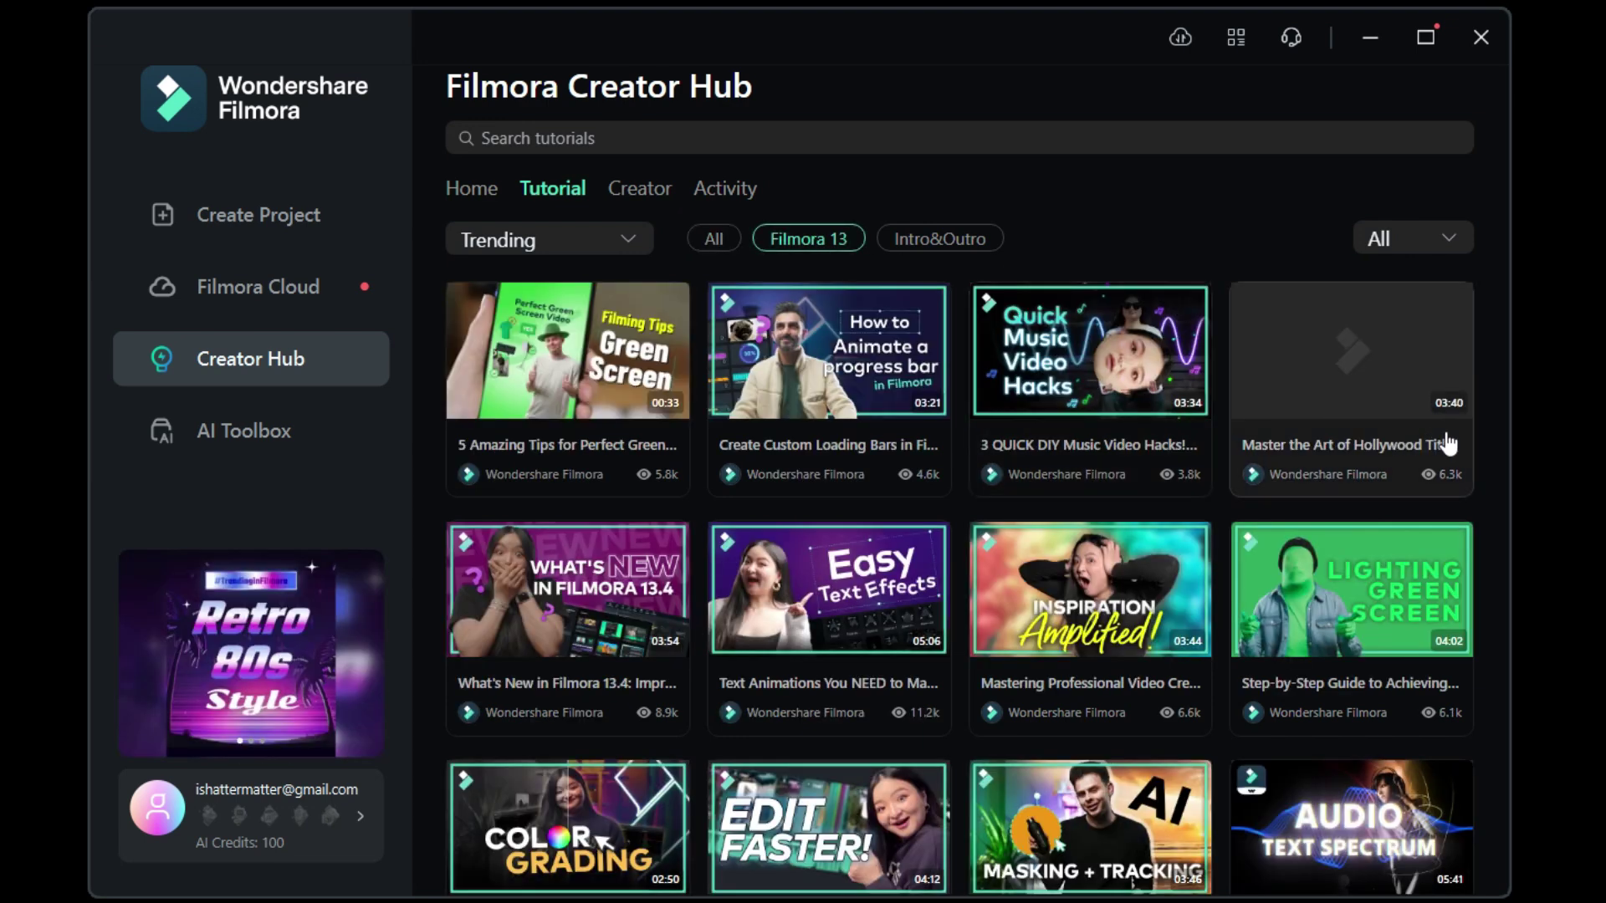
left_click(1095, 820)
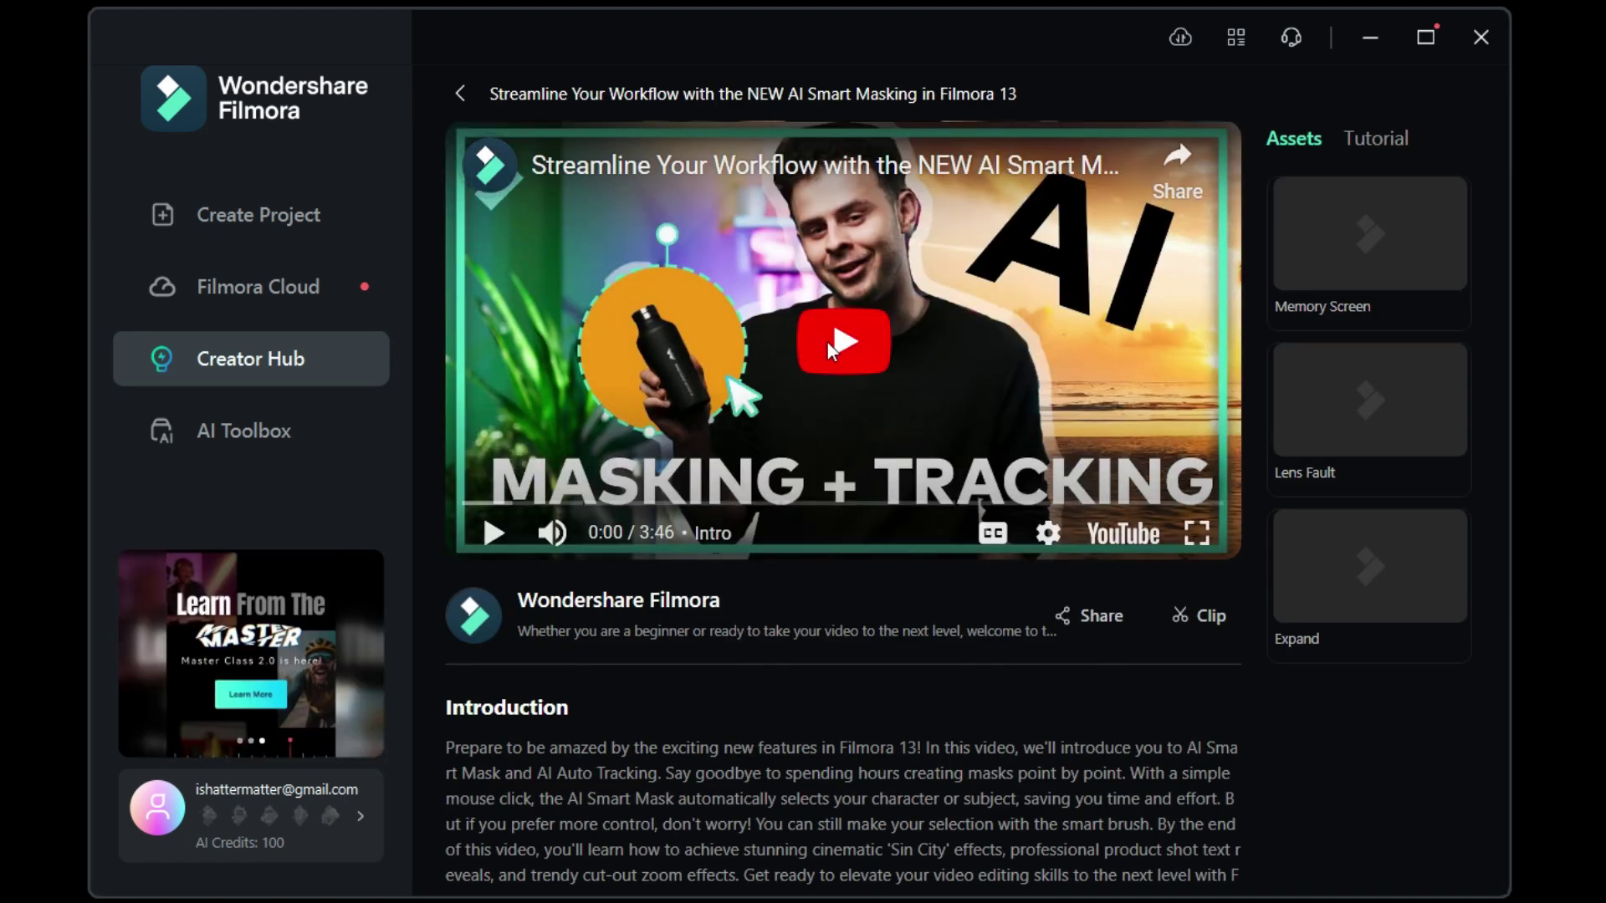
scroll(757, 767, "down", 3)
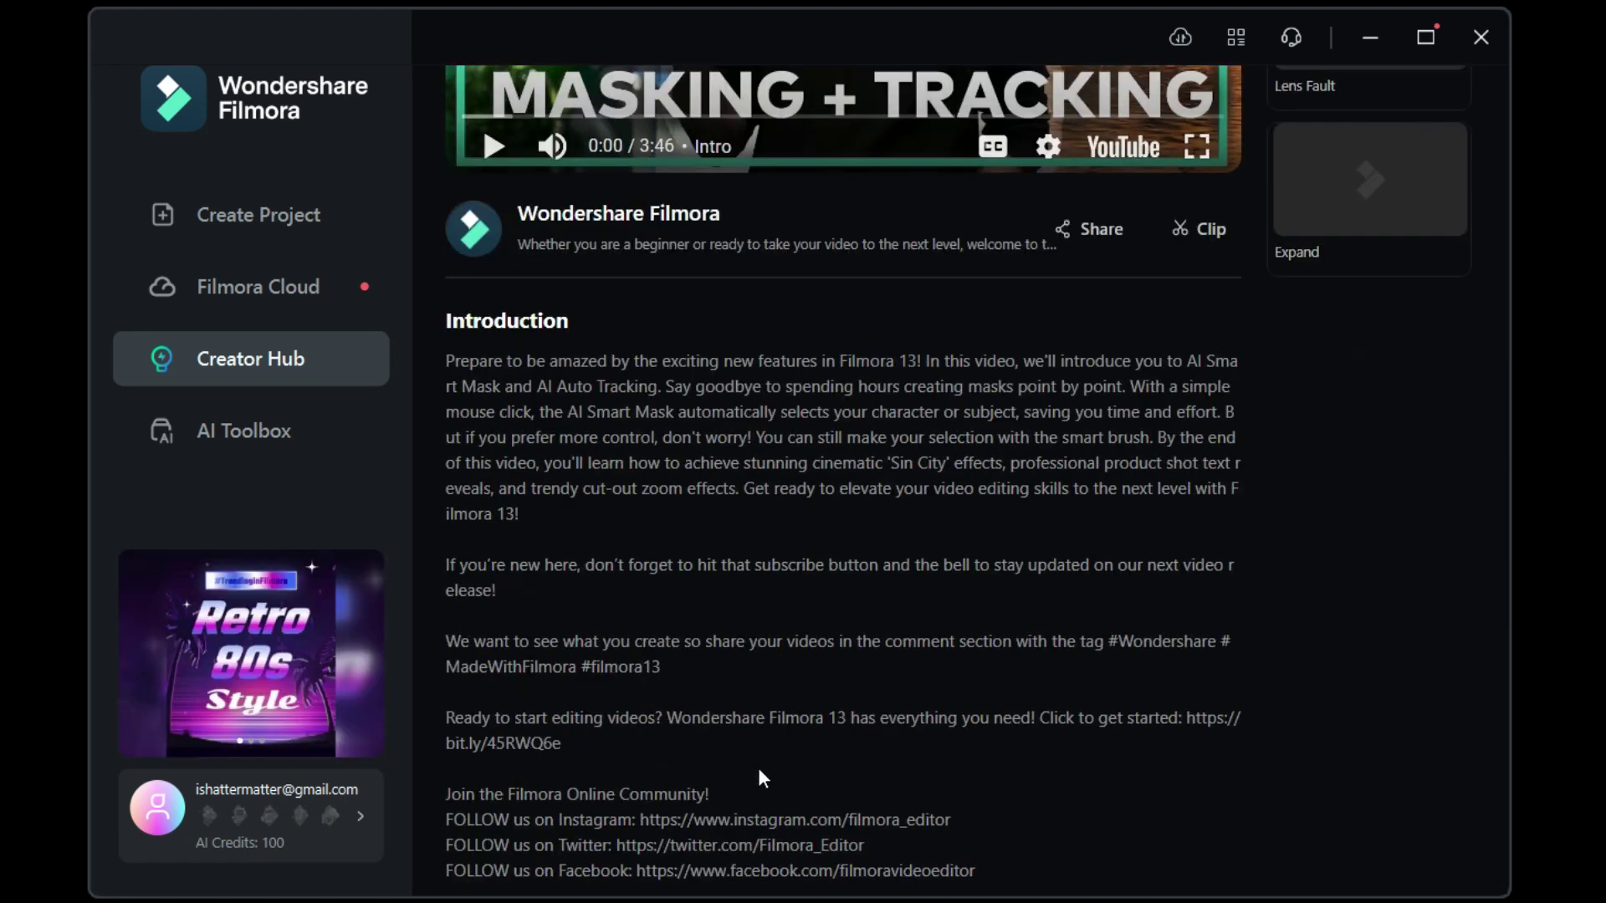
key("Escape")
- View the creators and activities lists, then open the Login Bonus details
left_click(640, 191)
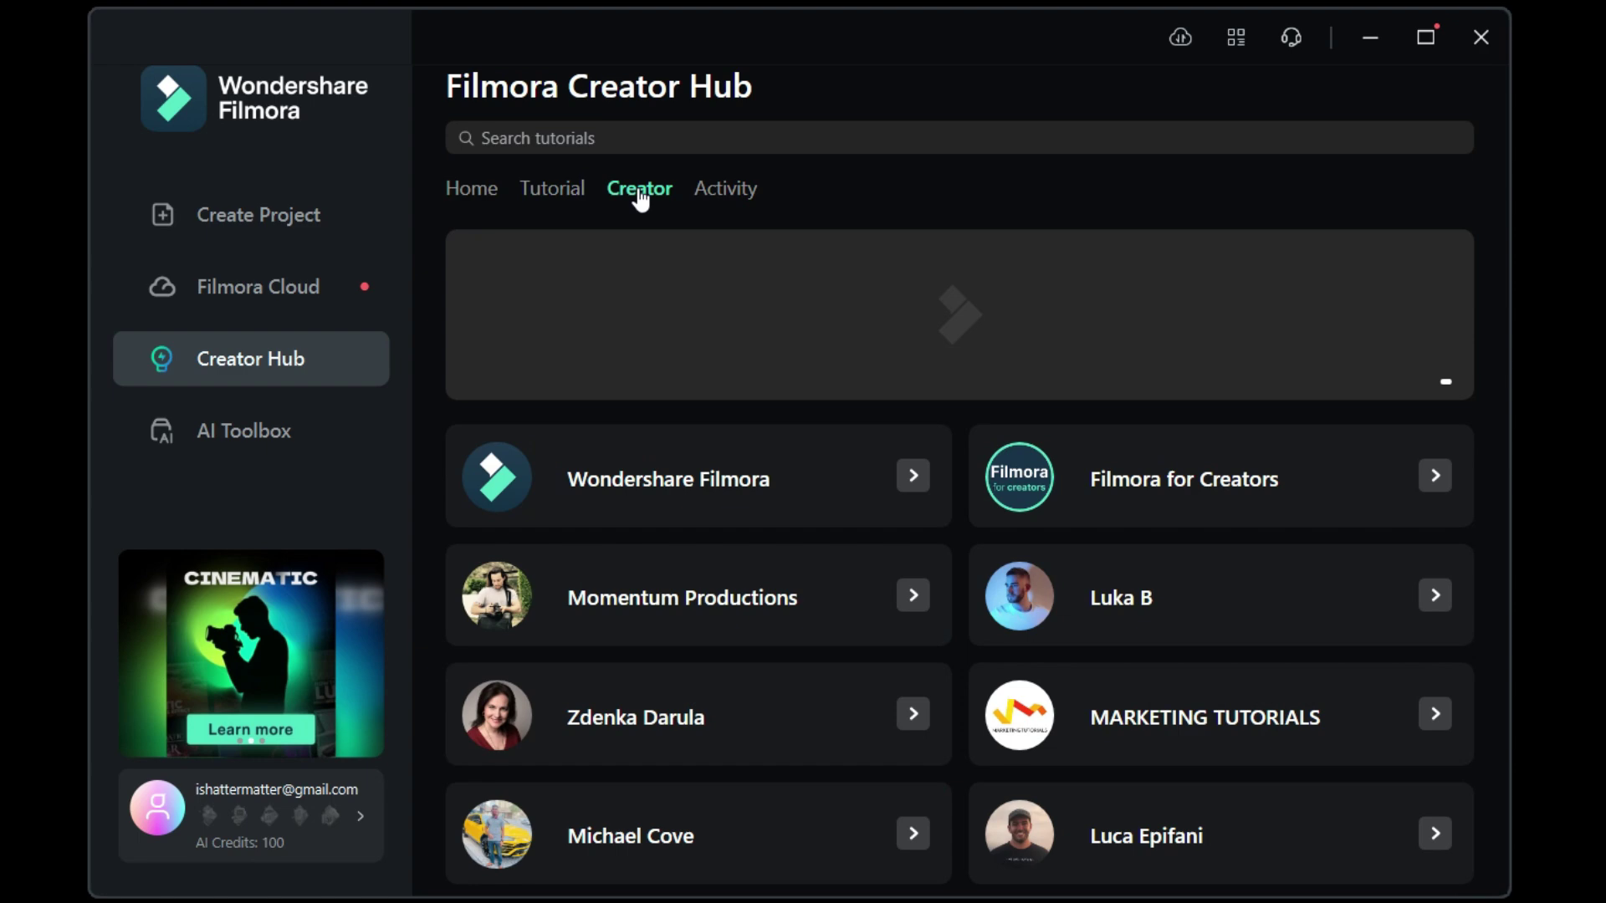
left_click(725, 188)
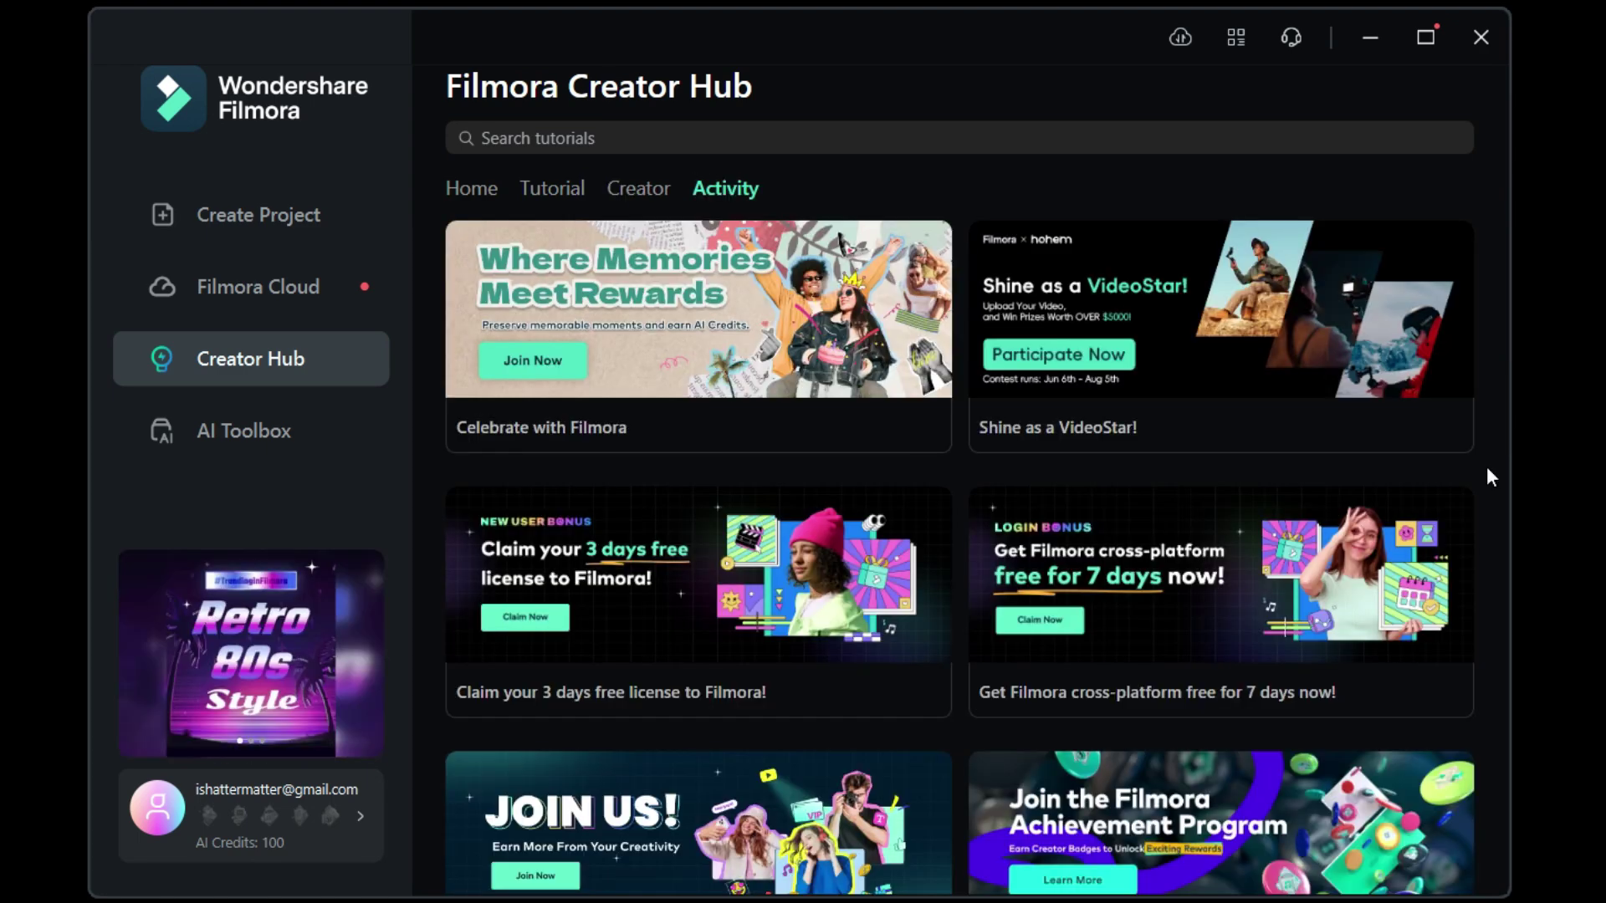
scroll(1486, 468, "down", 1)
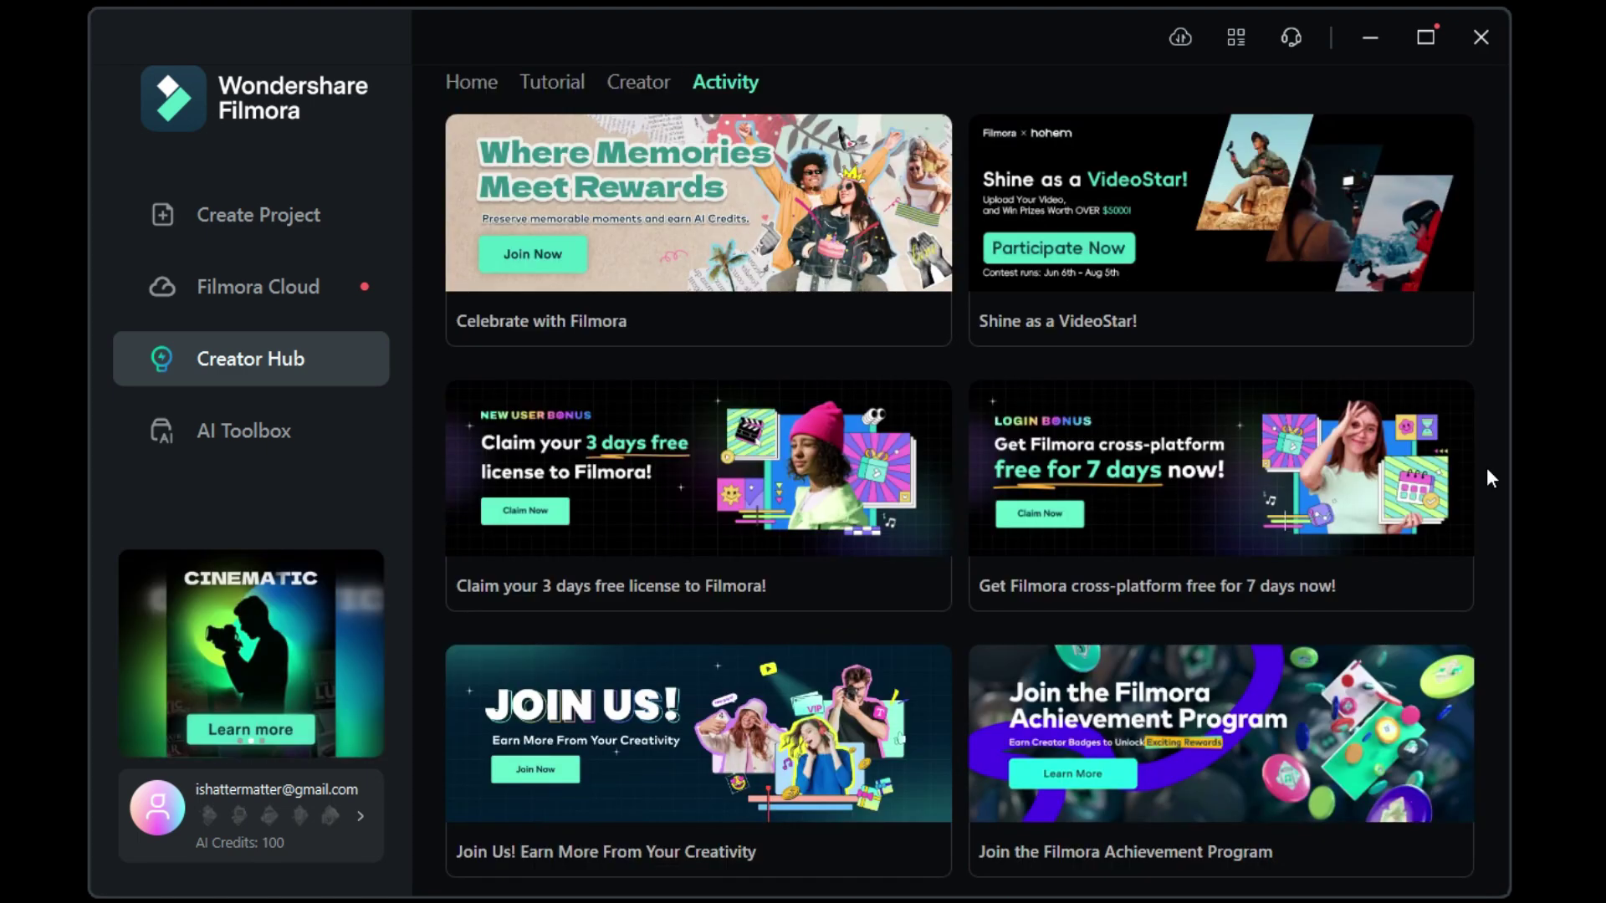
left_click(1028, 509)
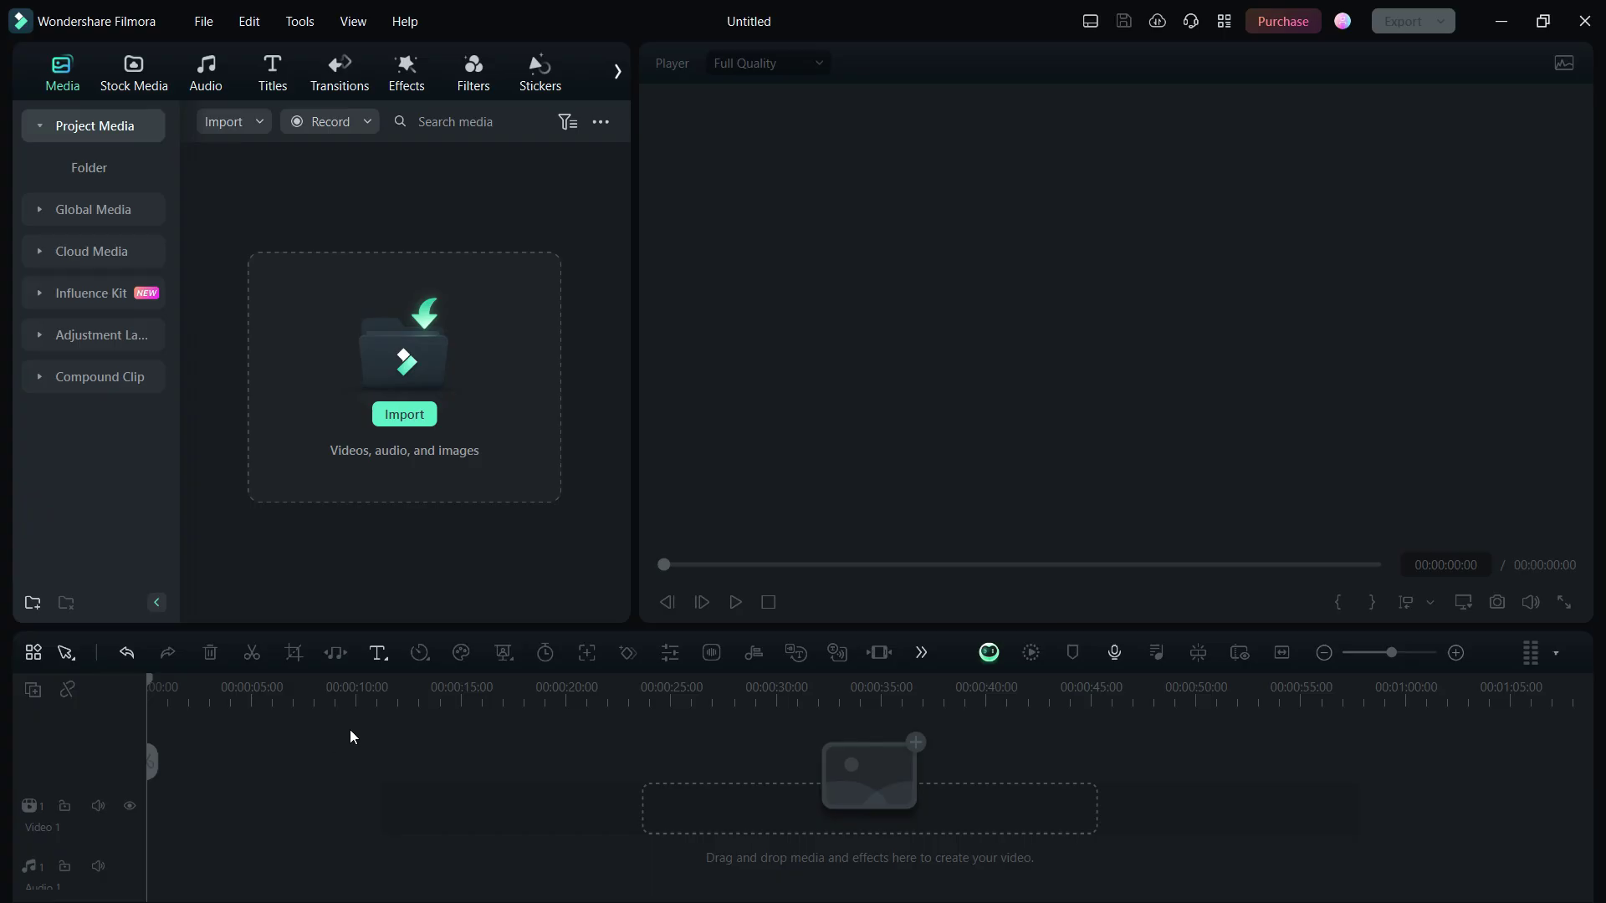
- Add a 'Text Here' title clip and open its Text-to-Speech voice options
left_click(393, 685)
right_click(187, 825)
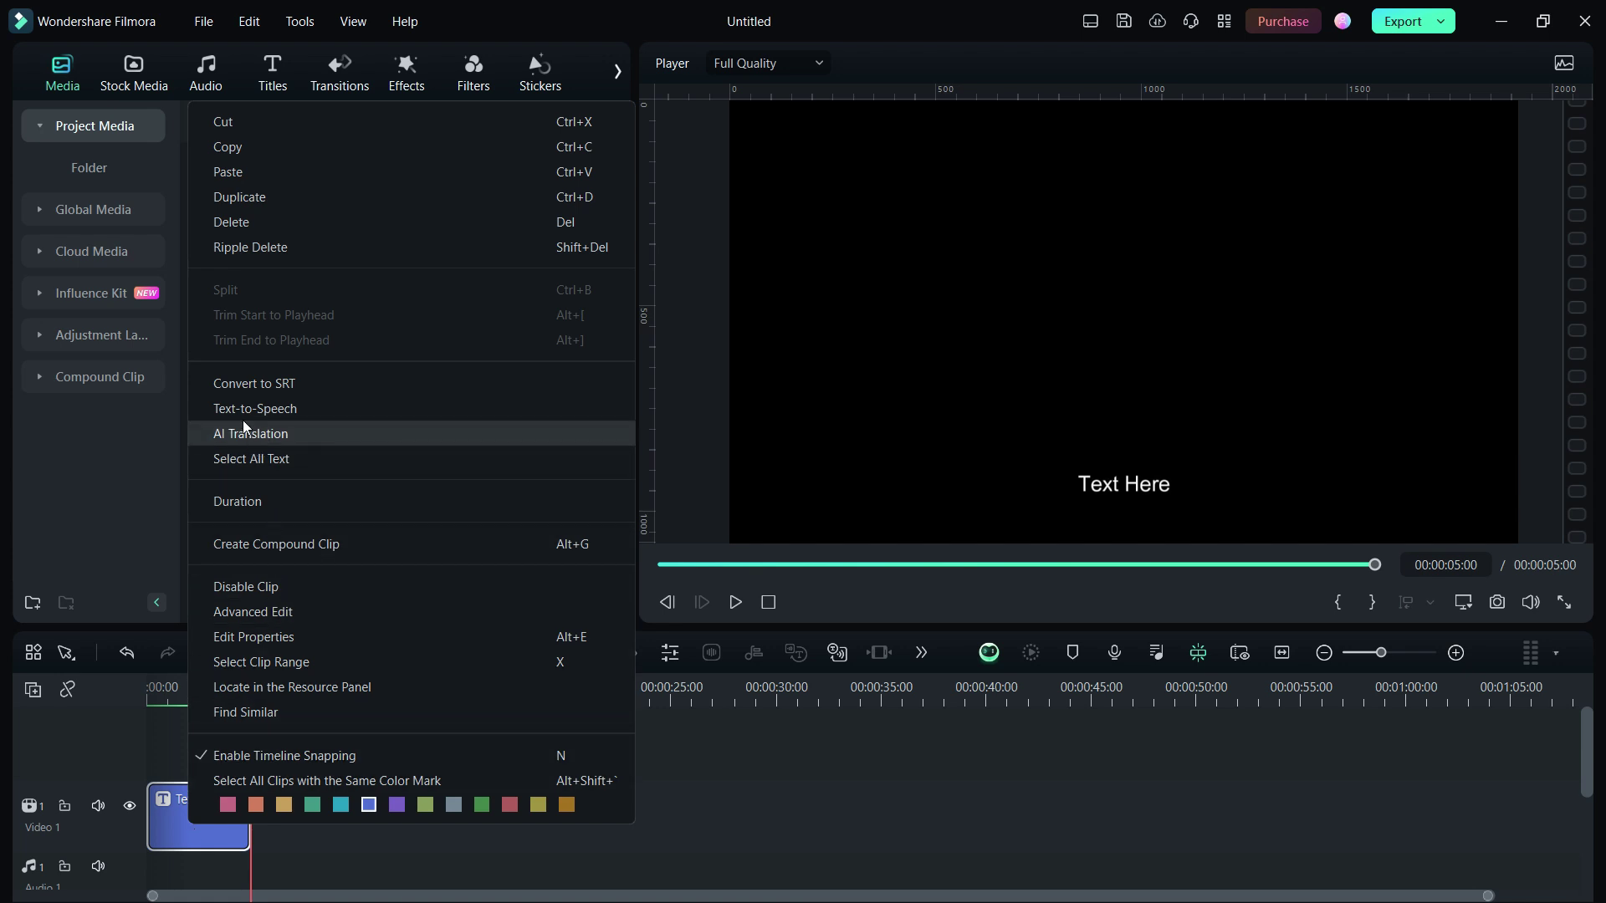
left_click(263, 415)
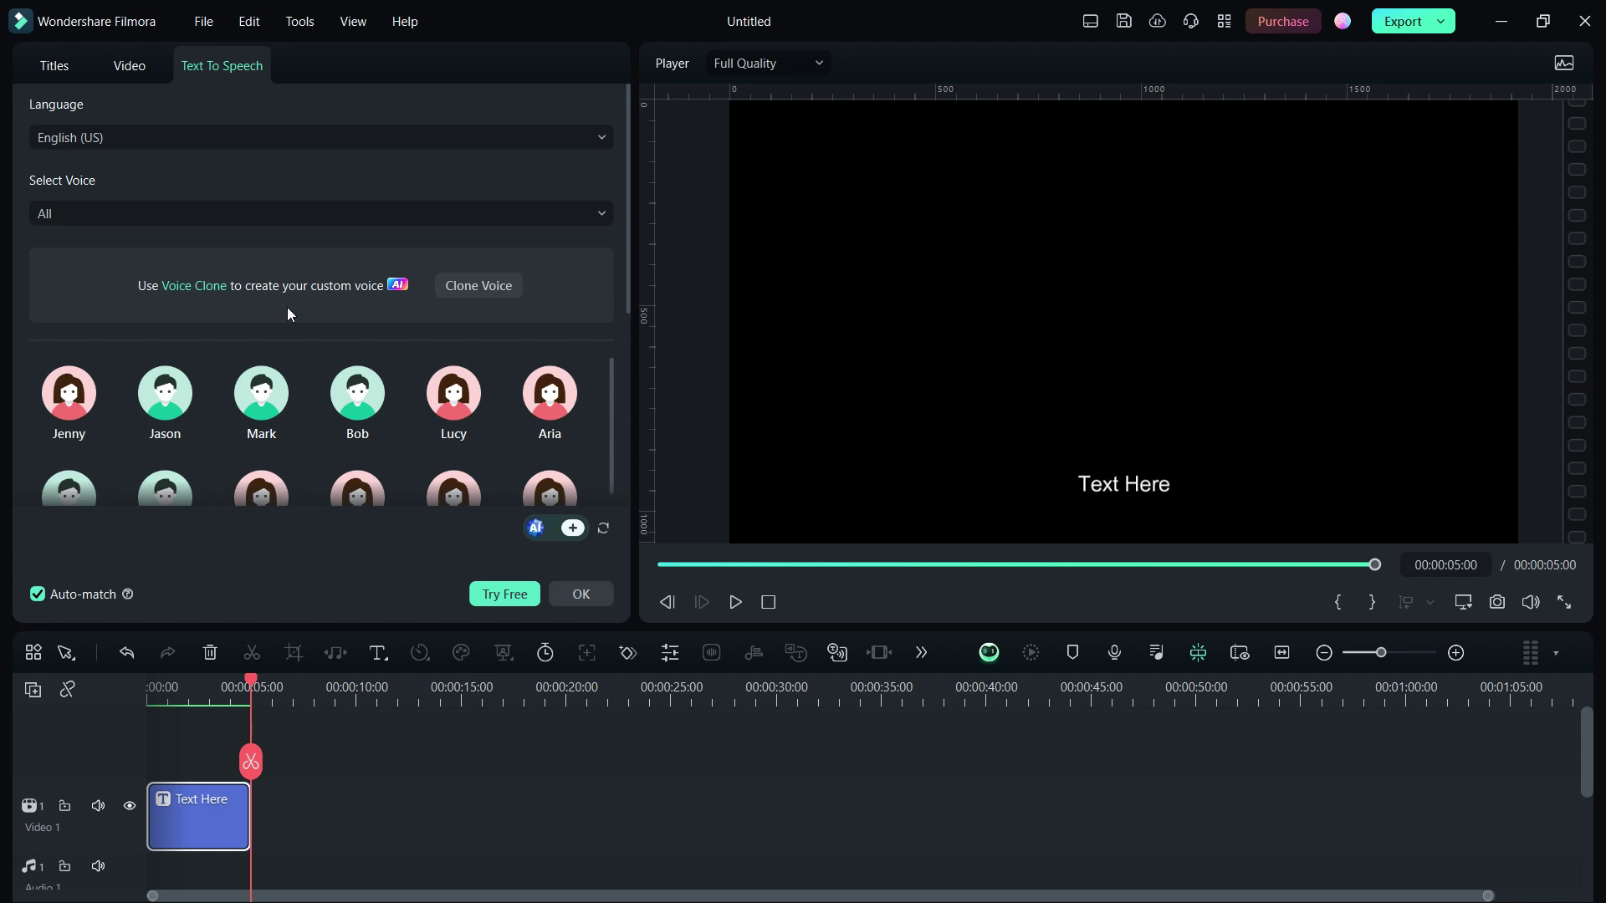
- Record the consent statement and voice sample, then clone them into 'Voice 1'
left_click(478, 289)
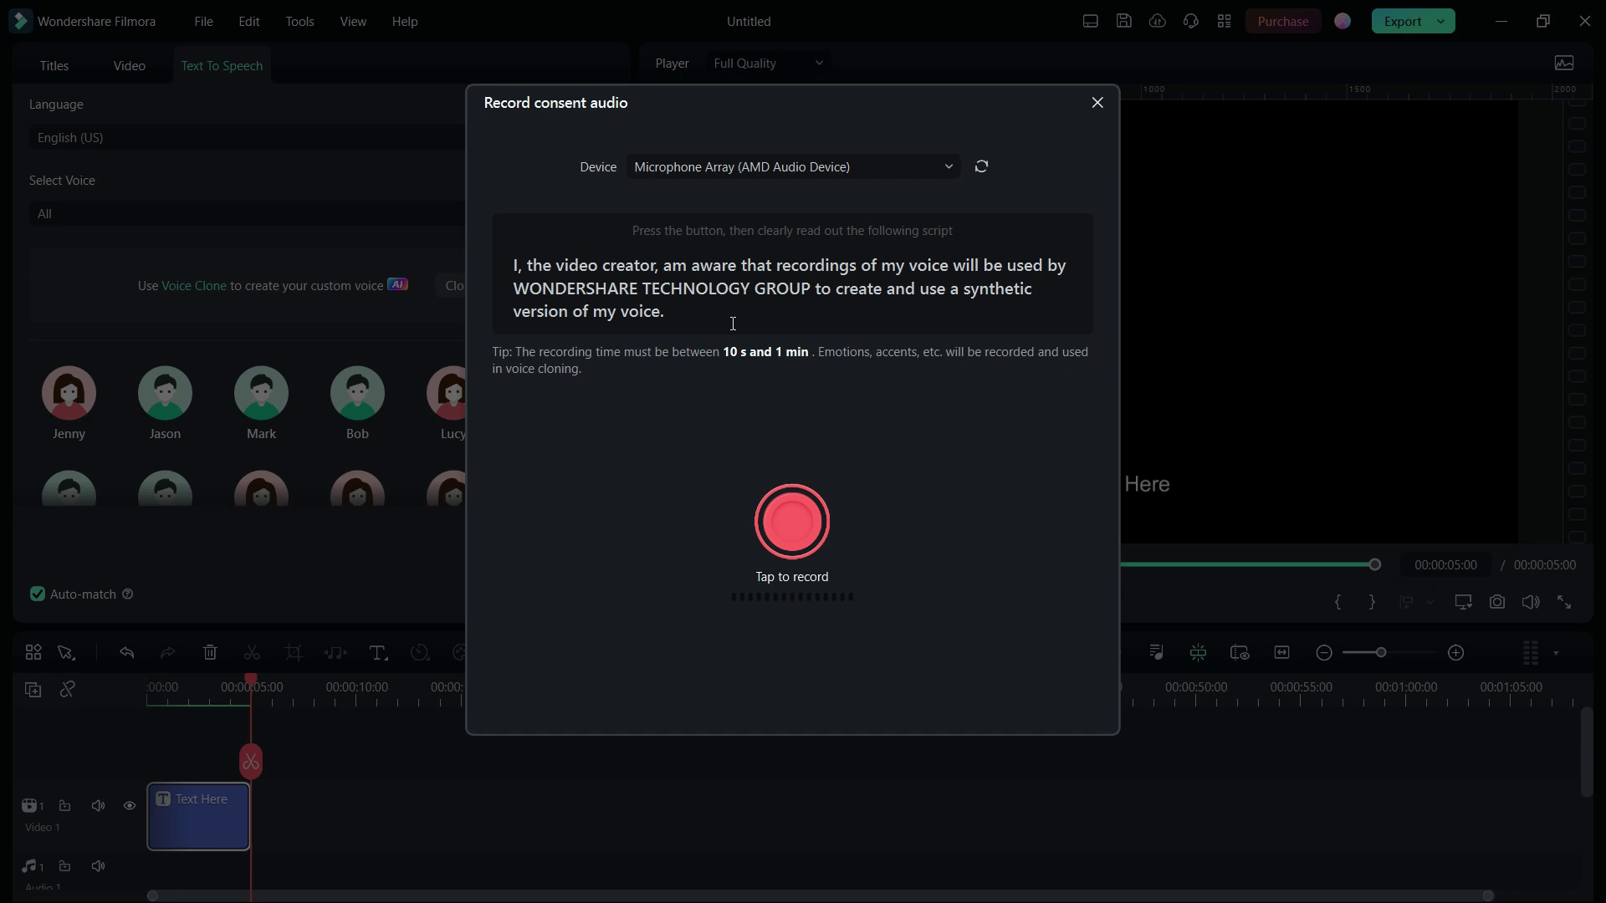
left_click(791, 521)
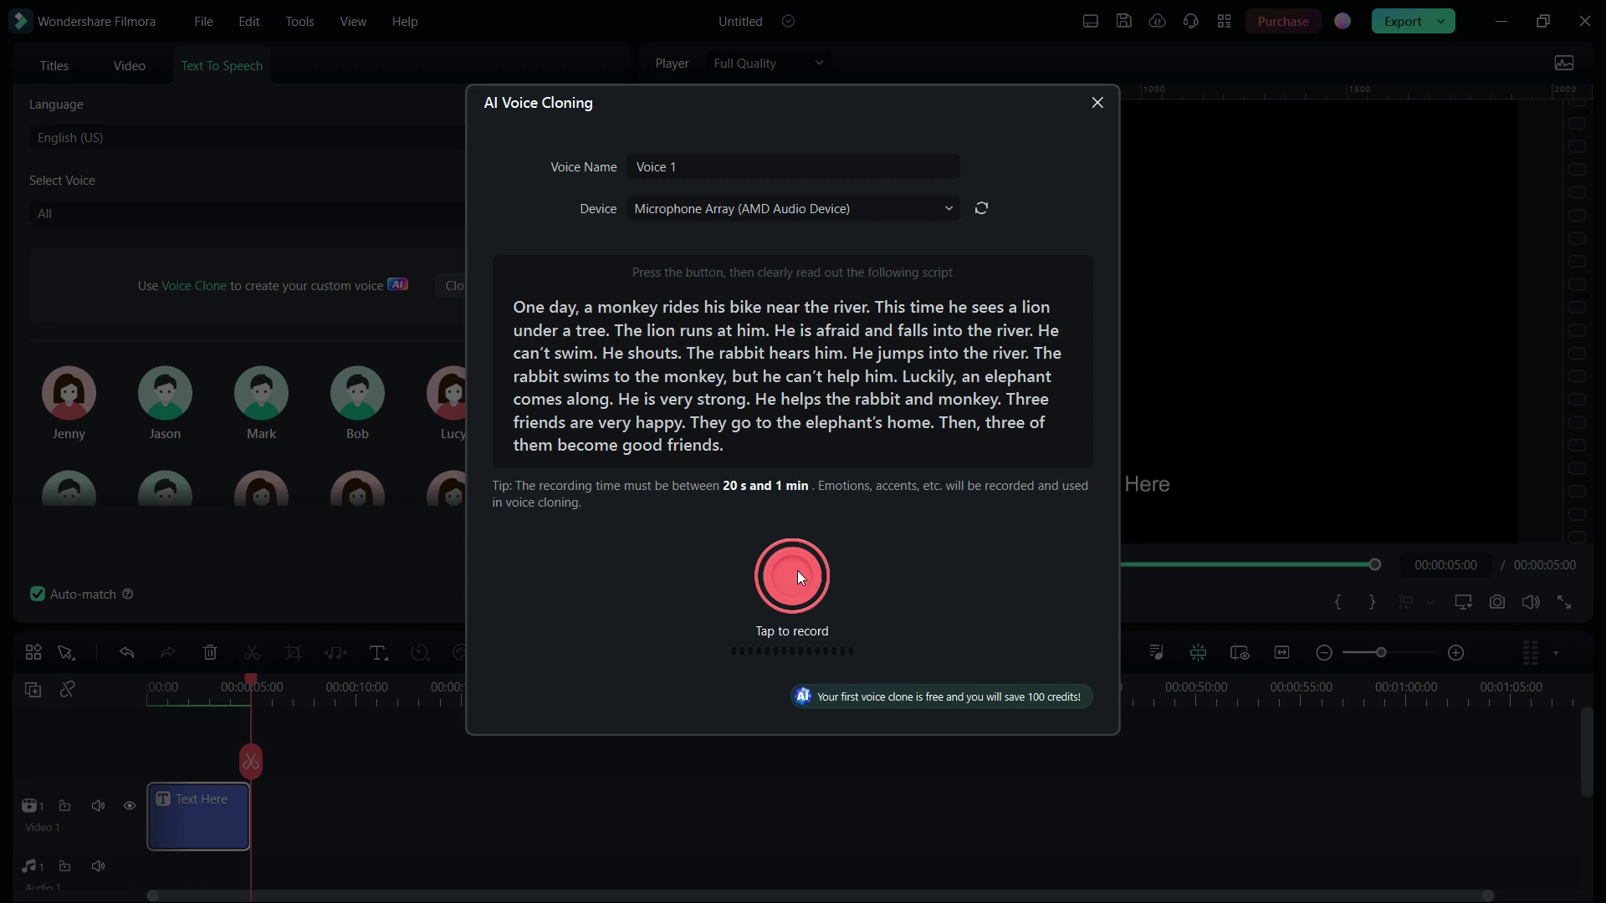
left_click(796, 574)
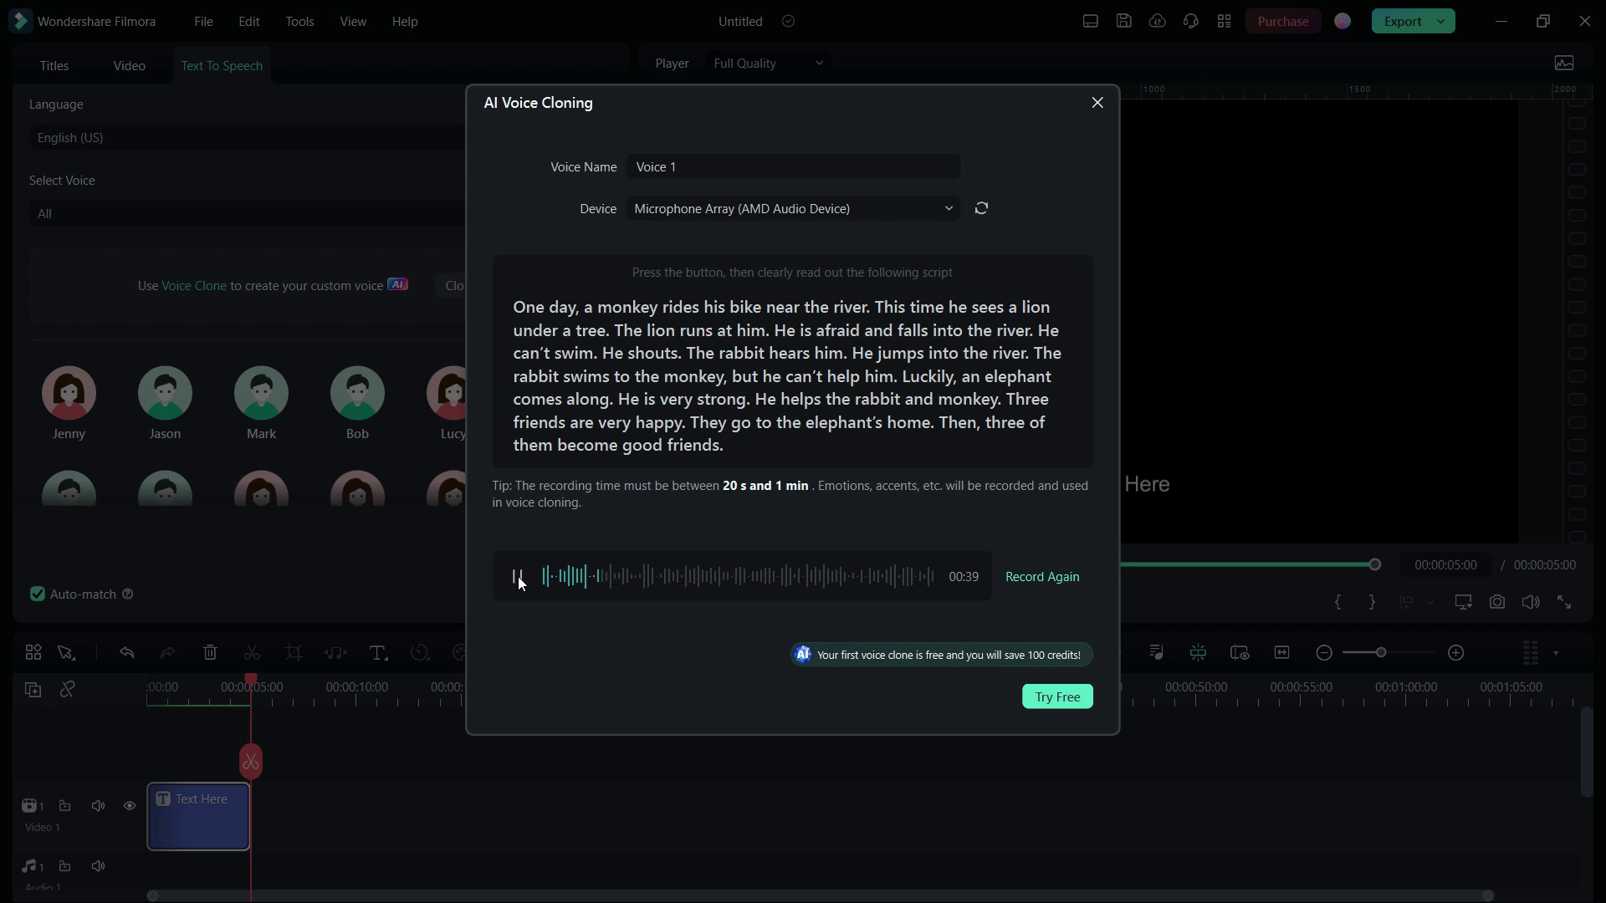
left_click(518, 577)
left_click(1057, 697)
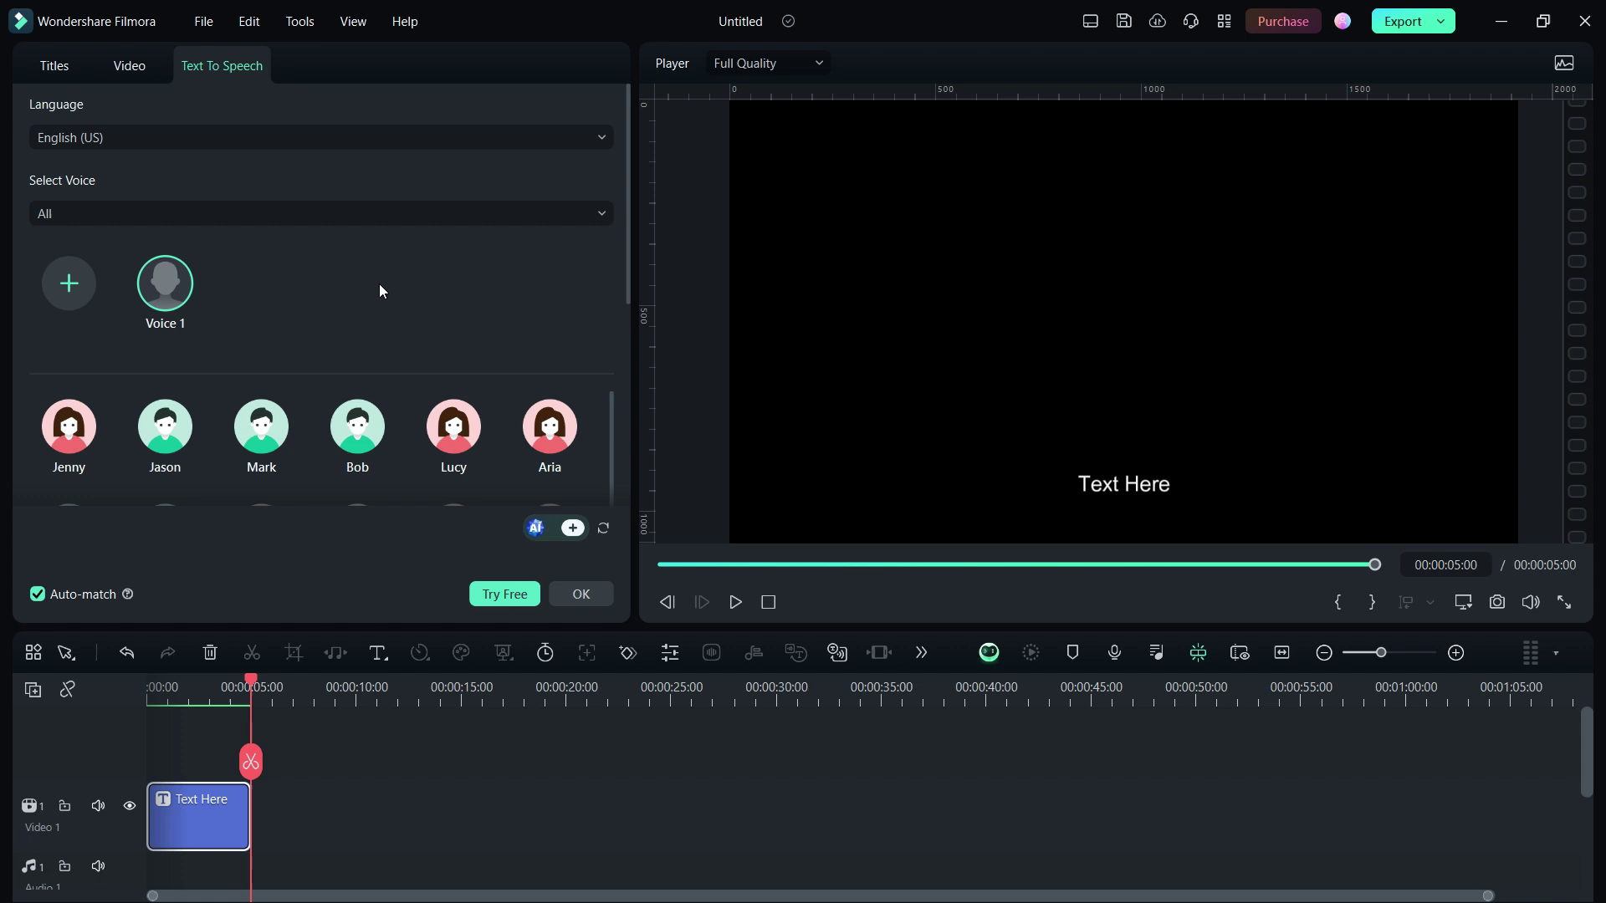
type("This is the")
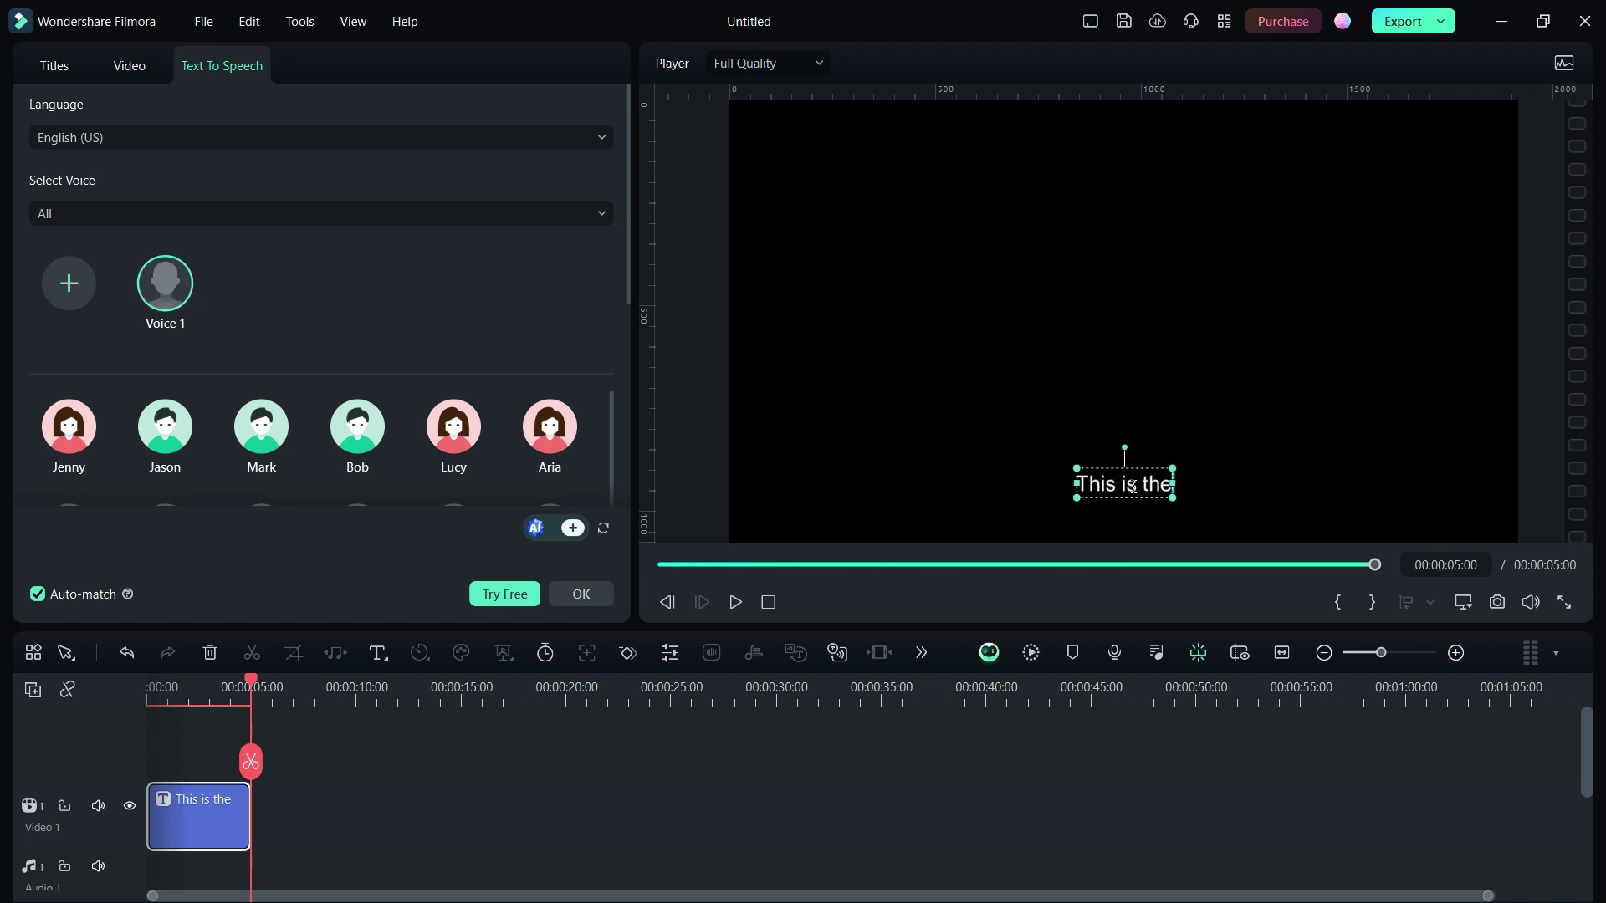
type(" all new Voice Clone feature in the wondershare filmora 13")
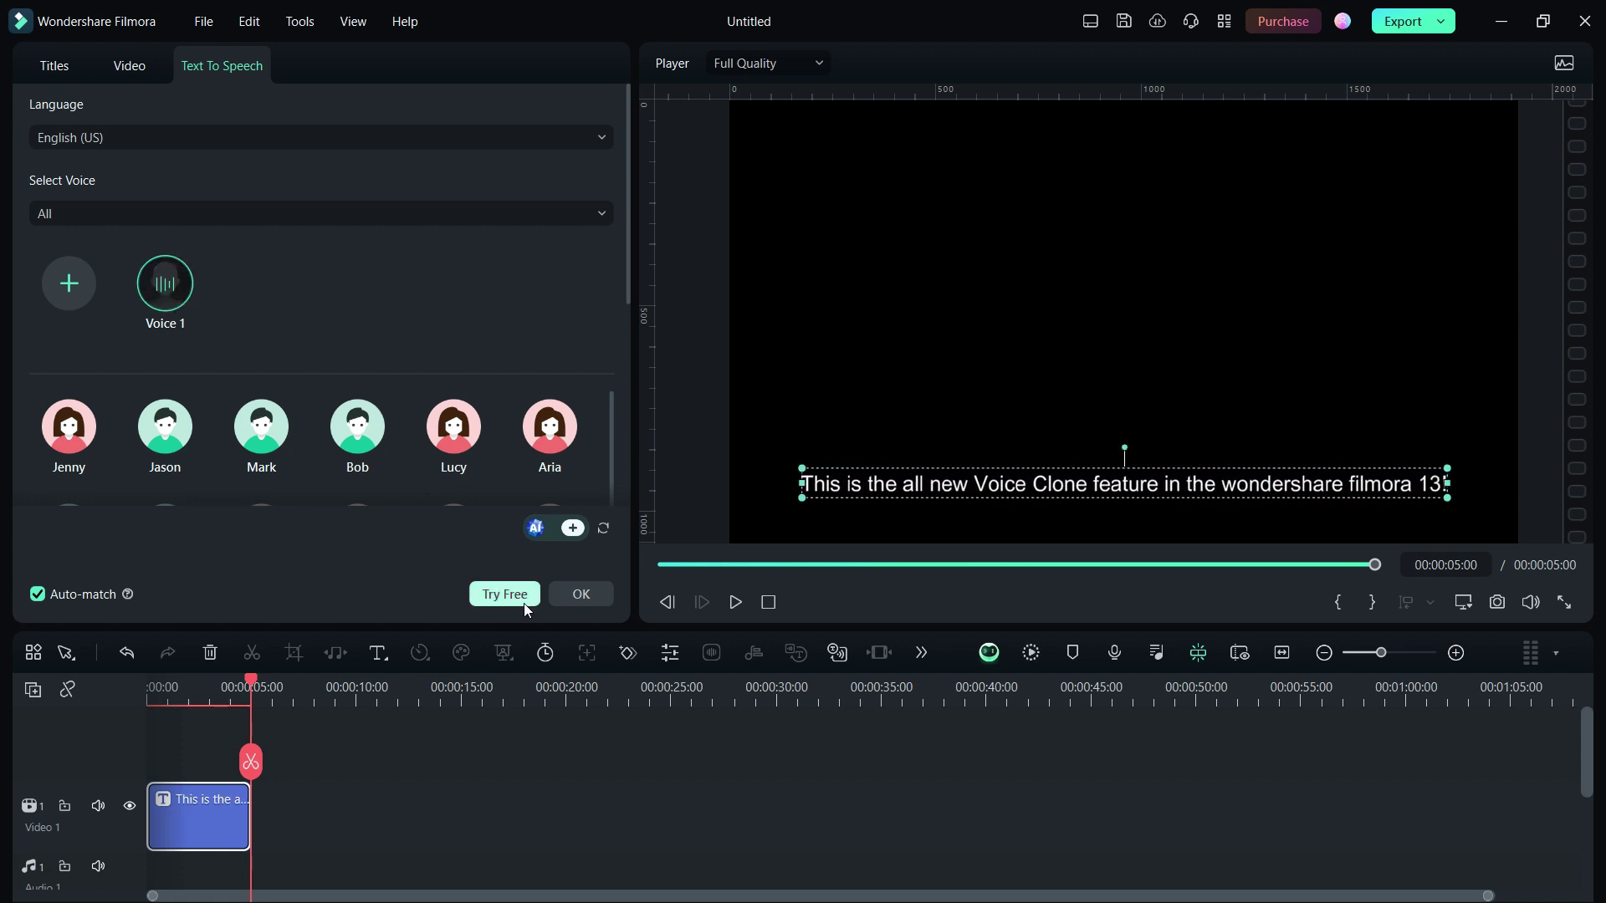
- Generate speech from the title text in the cloned voice and play it back
left_click(521, 597)
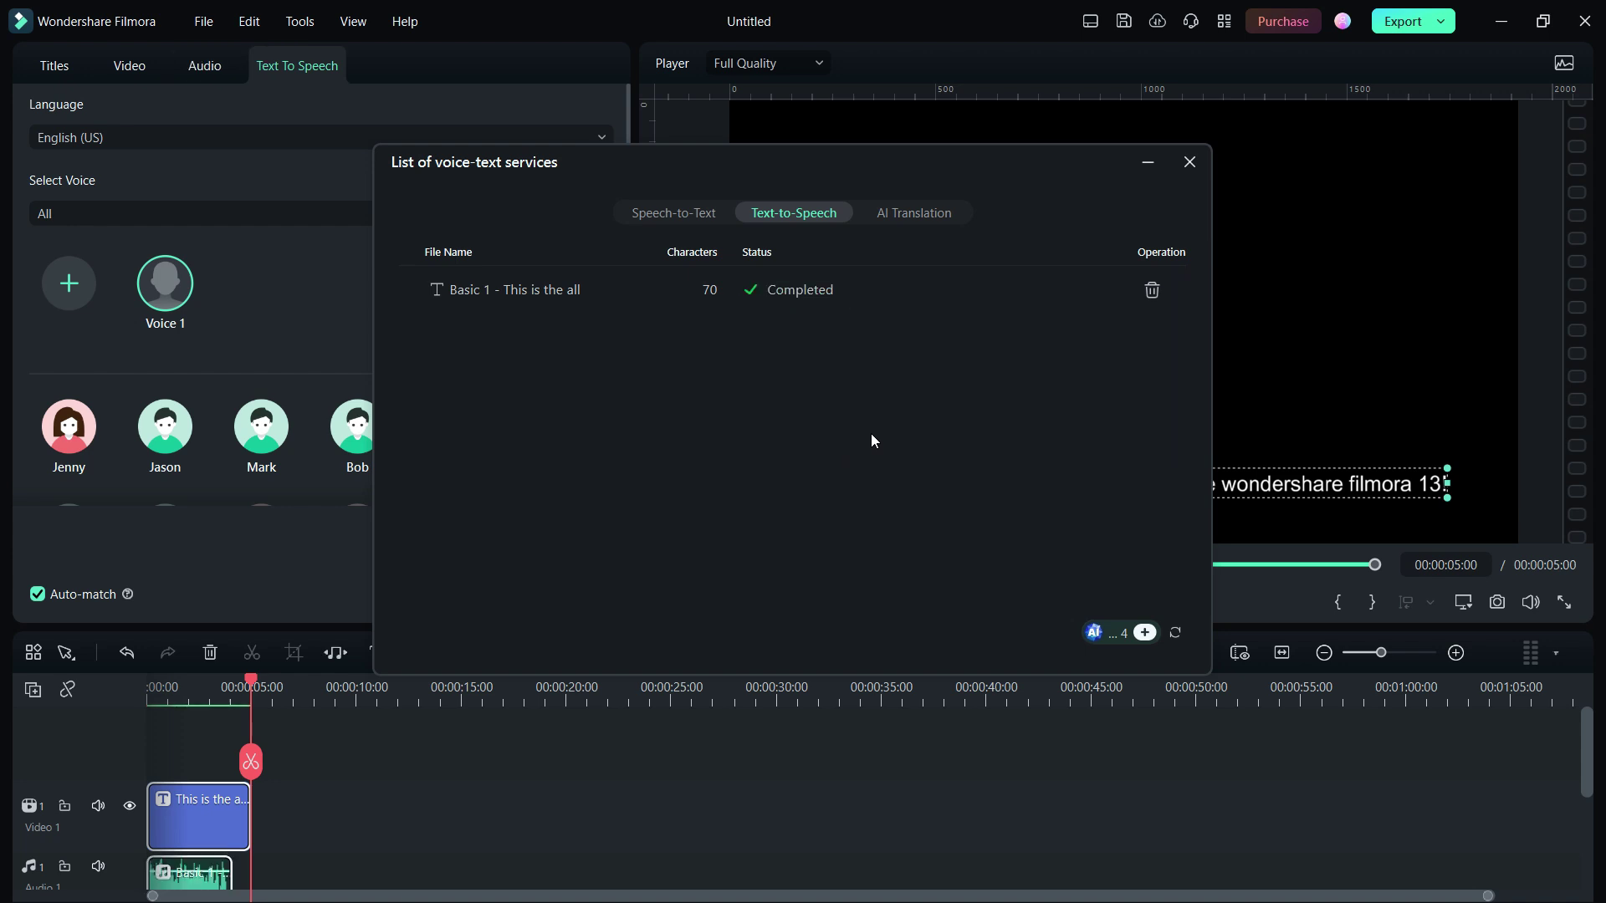
left_click(736, 603)
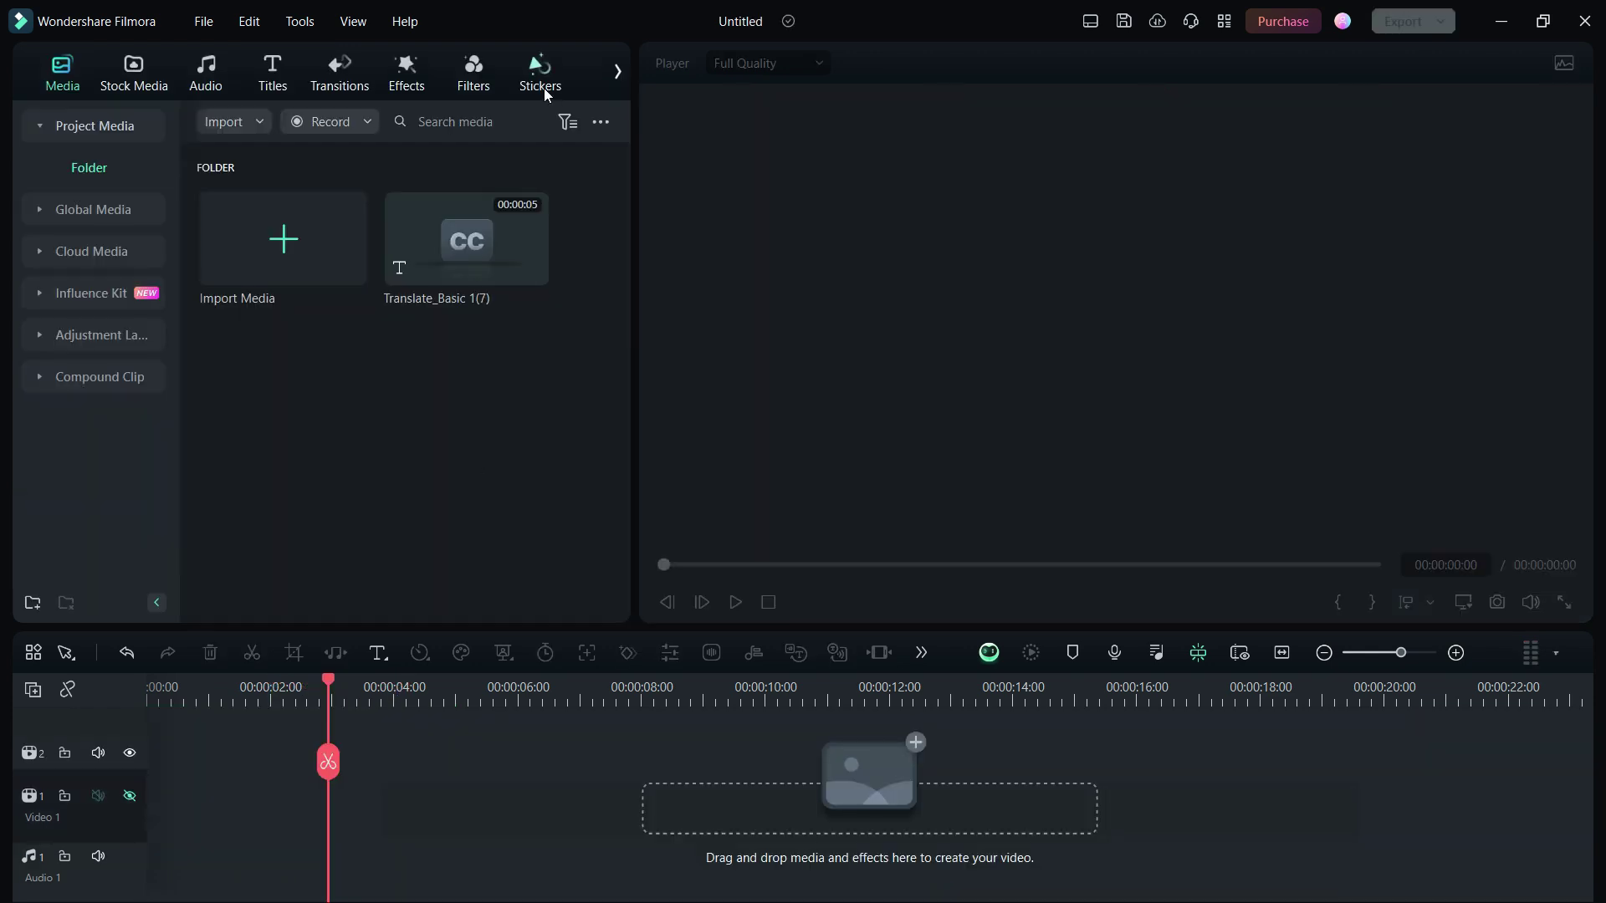
- In the AI Sticker generator, try several sticker styles, including Sketch and Illustration
left_click(546, 89)
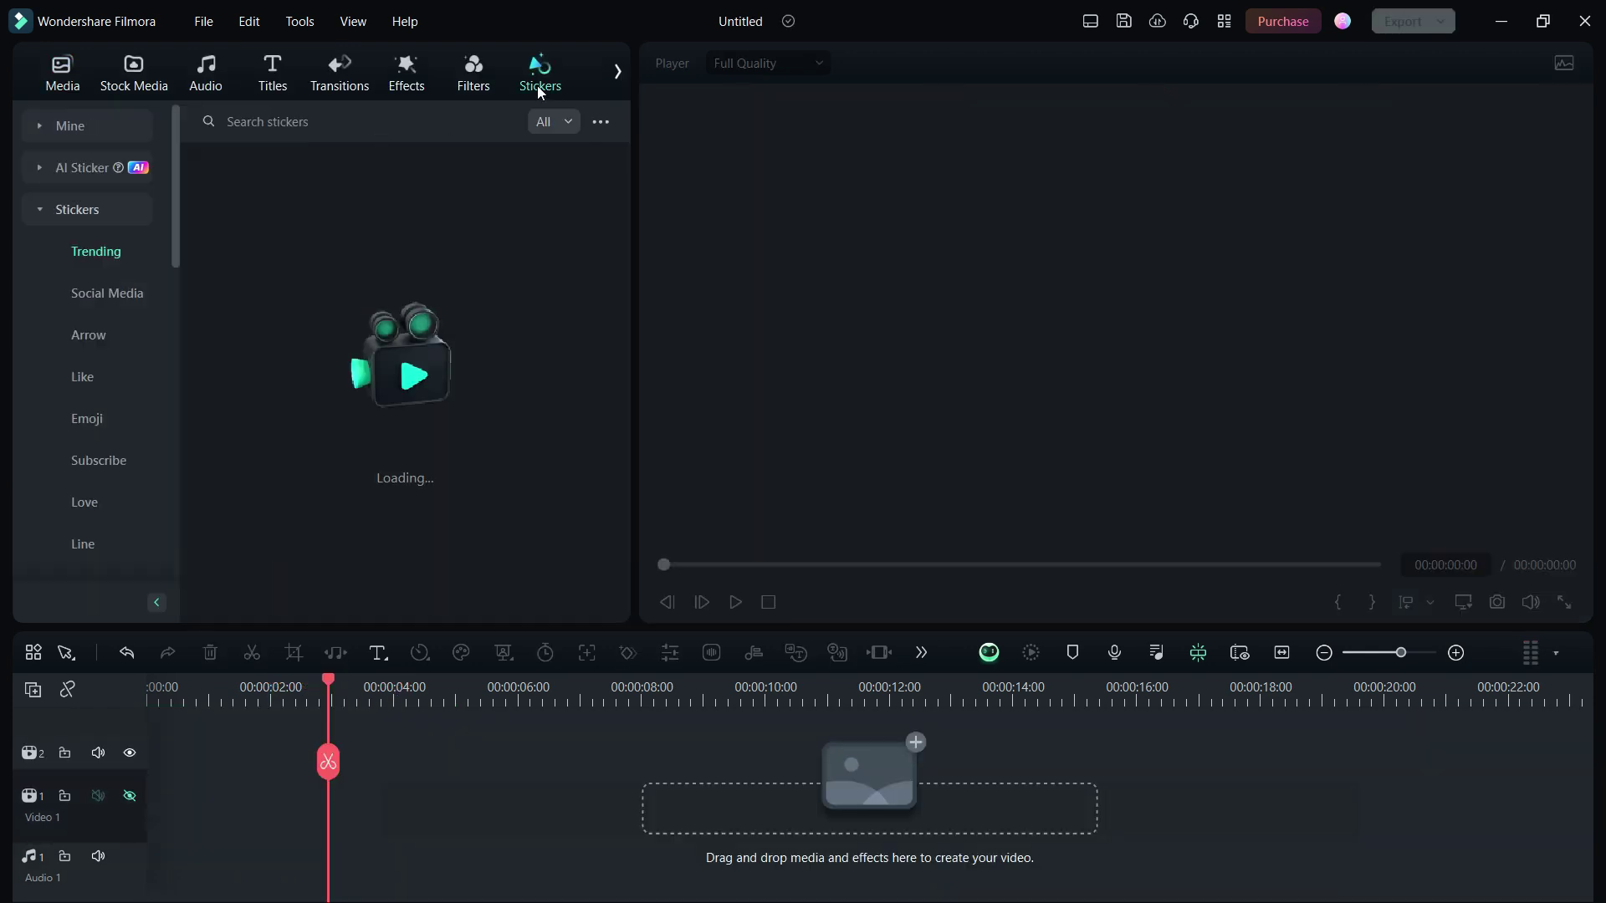
left_click(85, 172)
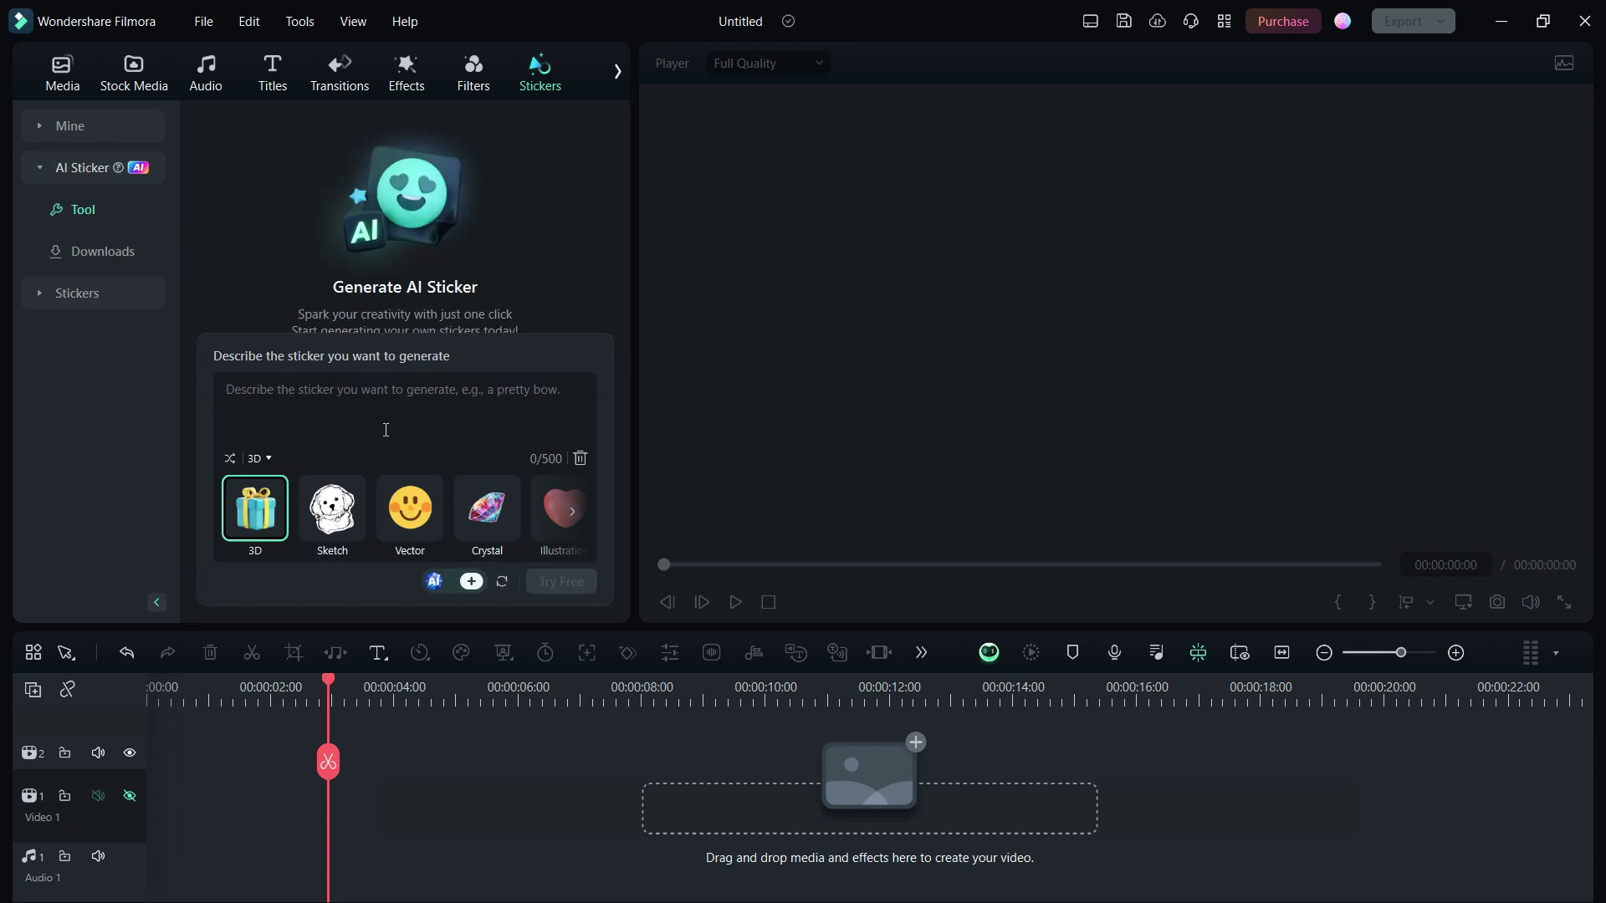
left_click(334, 522)
left_click(411, 508)
left_click(487, 508)
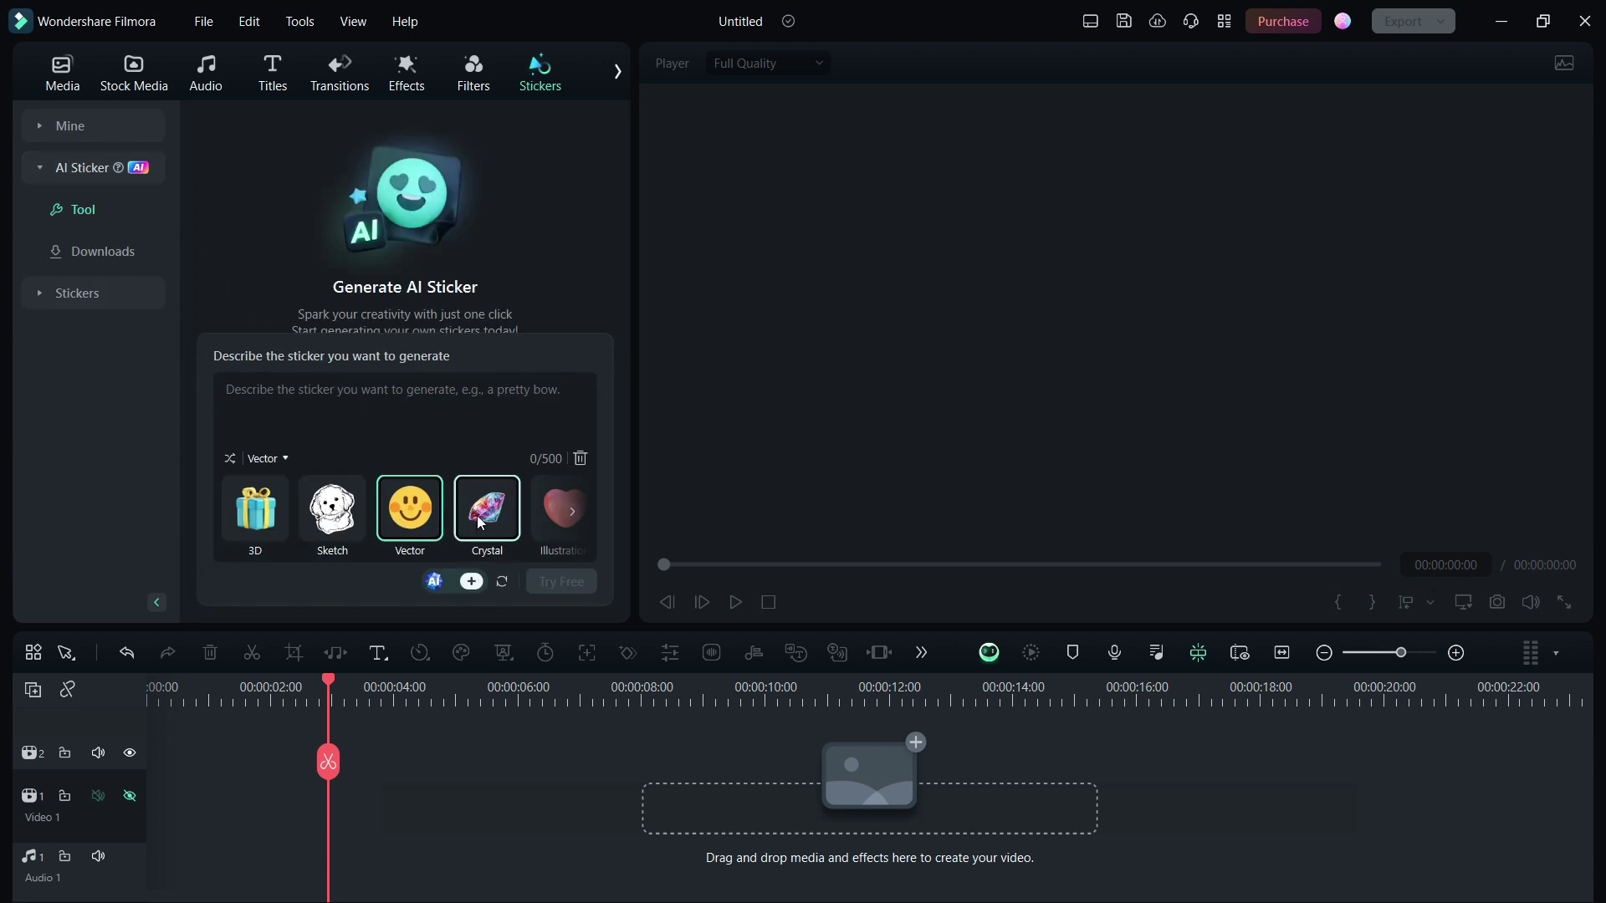
left_click(586, 504)
left_click(574, 507)
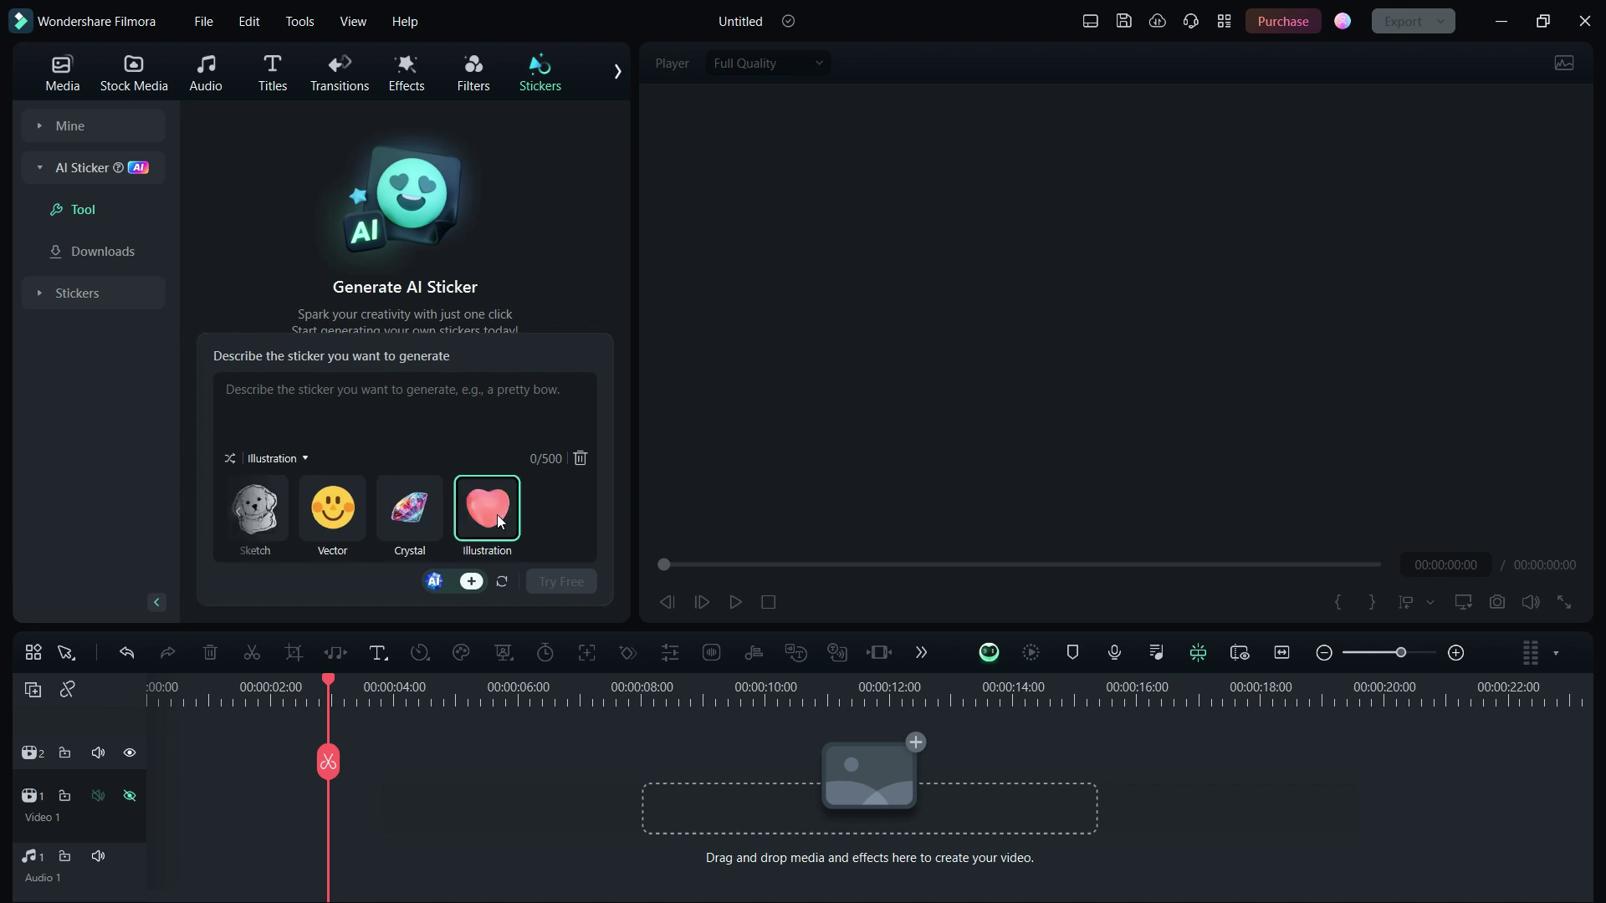
- Generate 'a glowing birthday cake' sticker, put the first result on the timeline, and play it
left_click(387, 393)
type("a ")
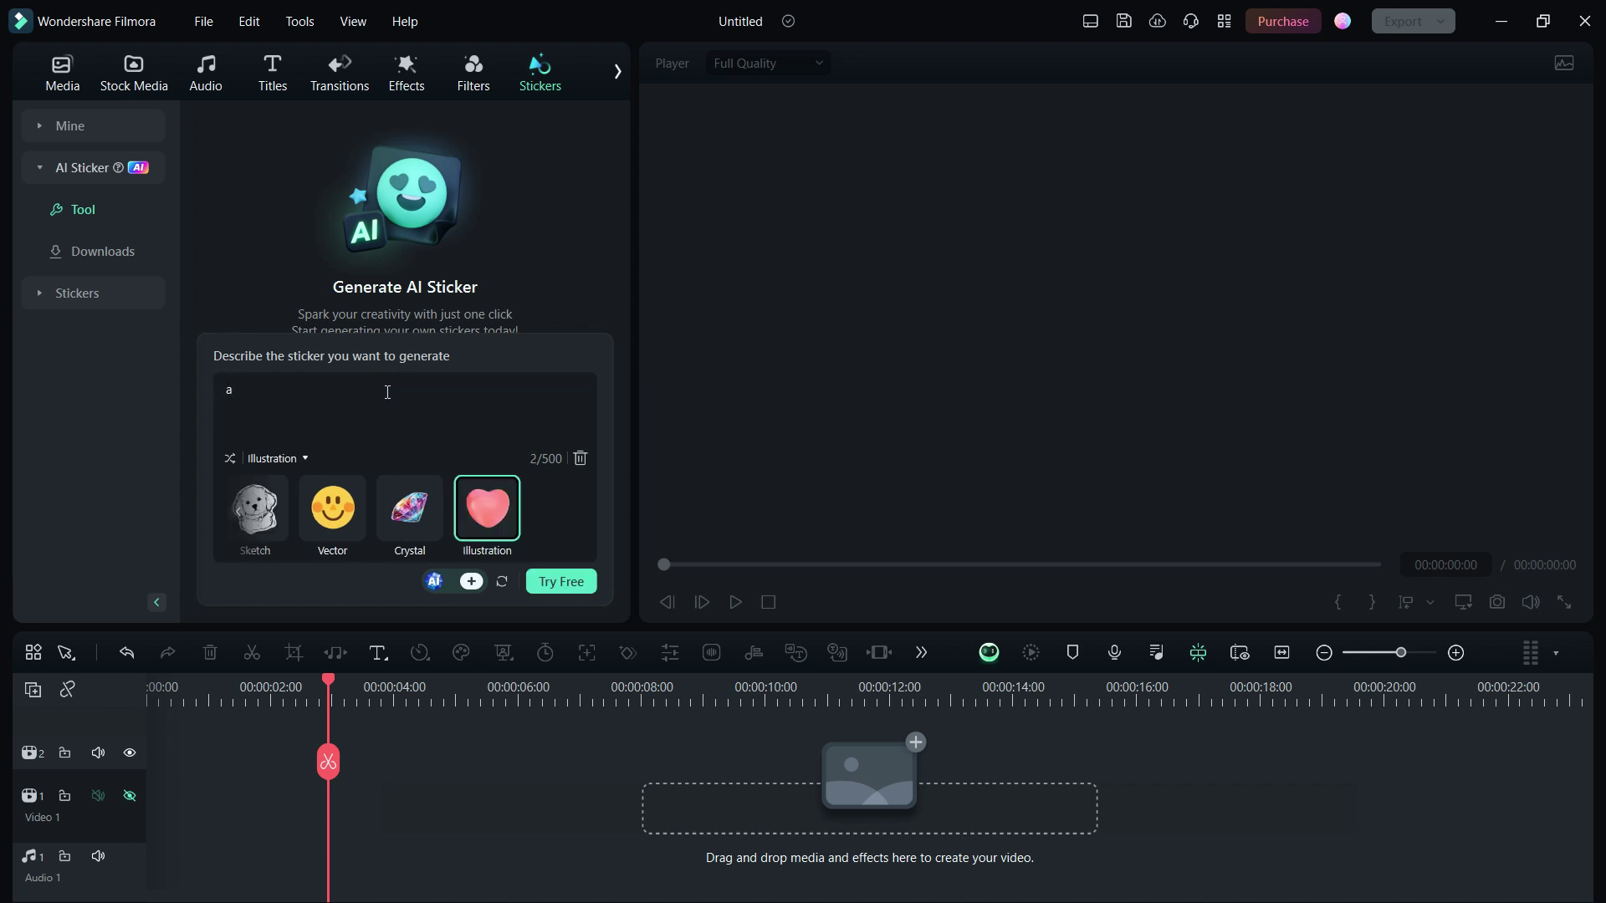
type("glowing birthday cak")
type("e")
left_click(560, 587)
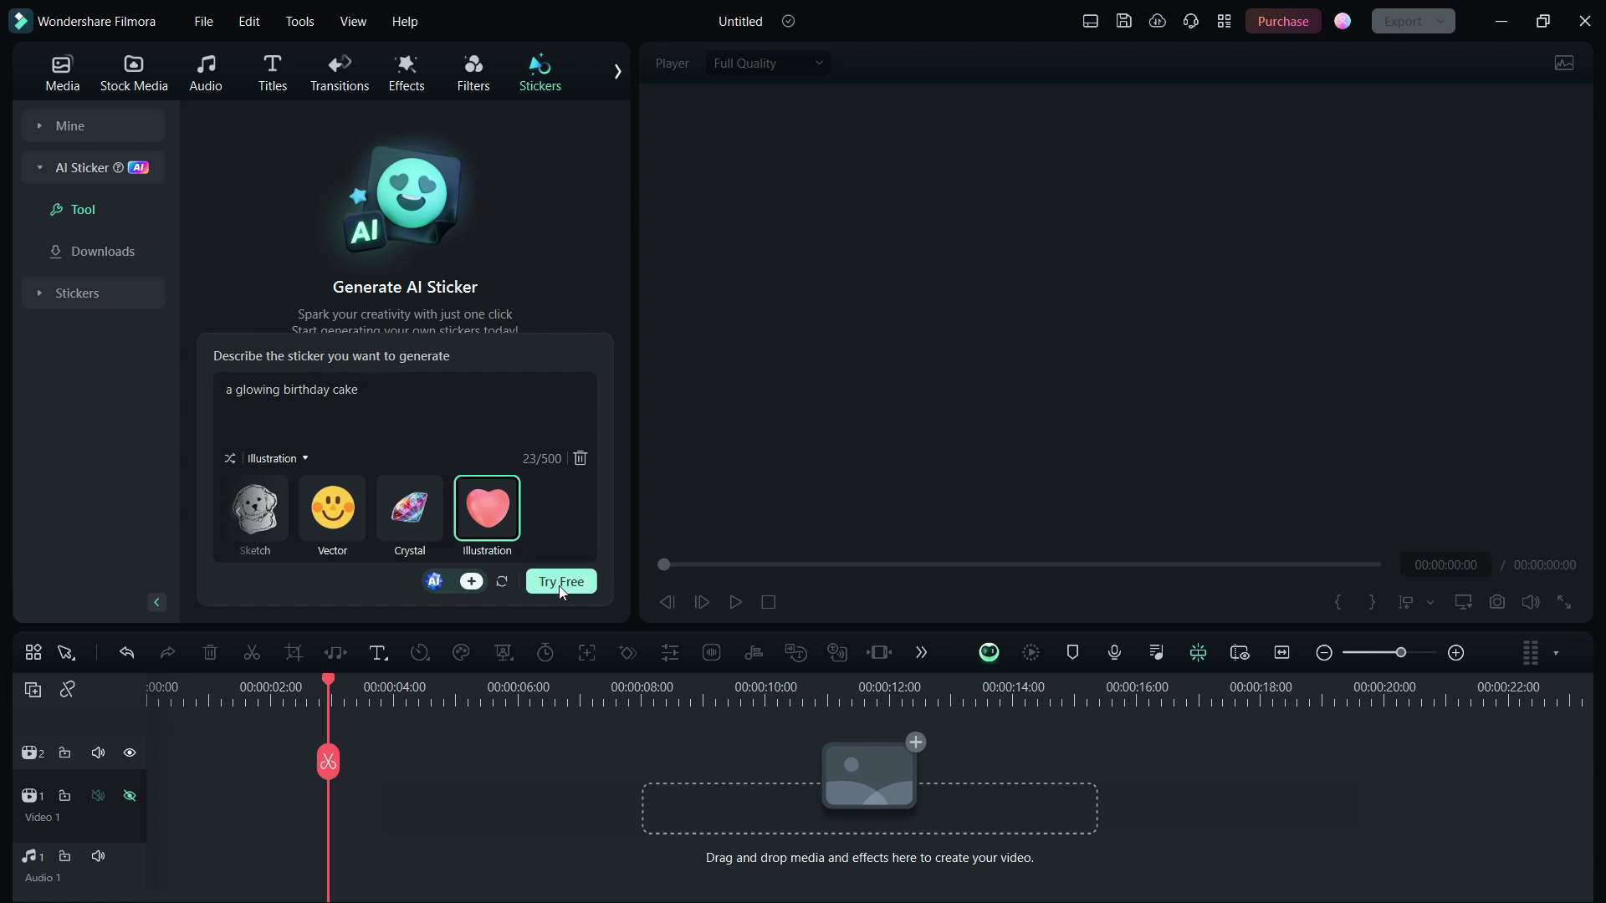
left_click(561, 584)
mouse_move(604, 195)
left_mouse_down()
mouse_move(602, 147)
mouse_move(590, 271)
mouse_move(596, 155)
left_mouse_up()
left_click_drag(289, 251, 158, 810)
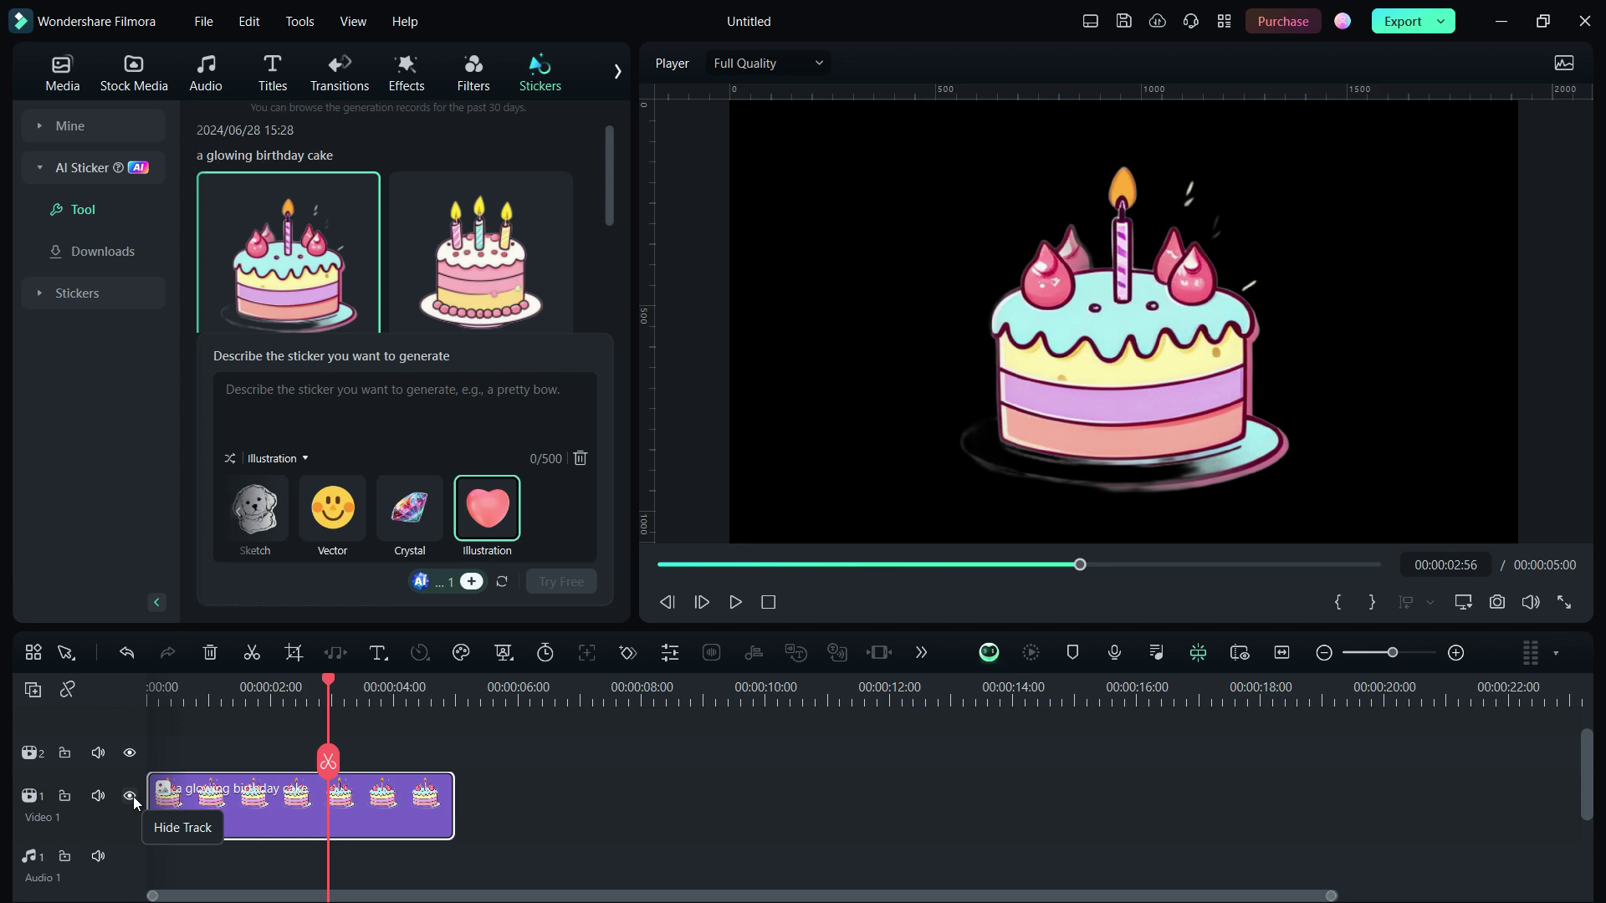
left_click(735, 602)
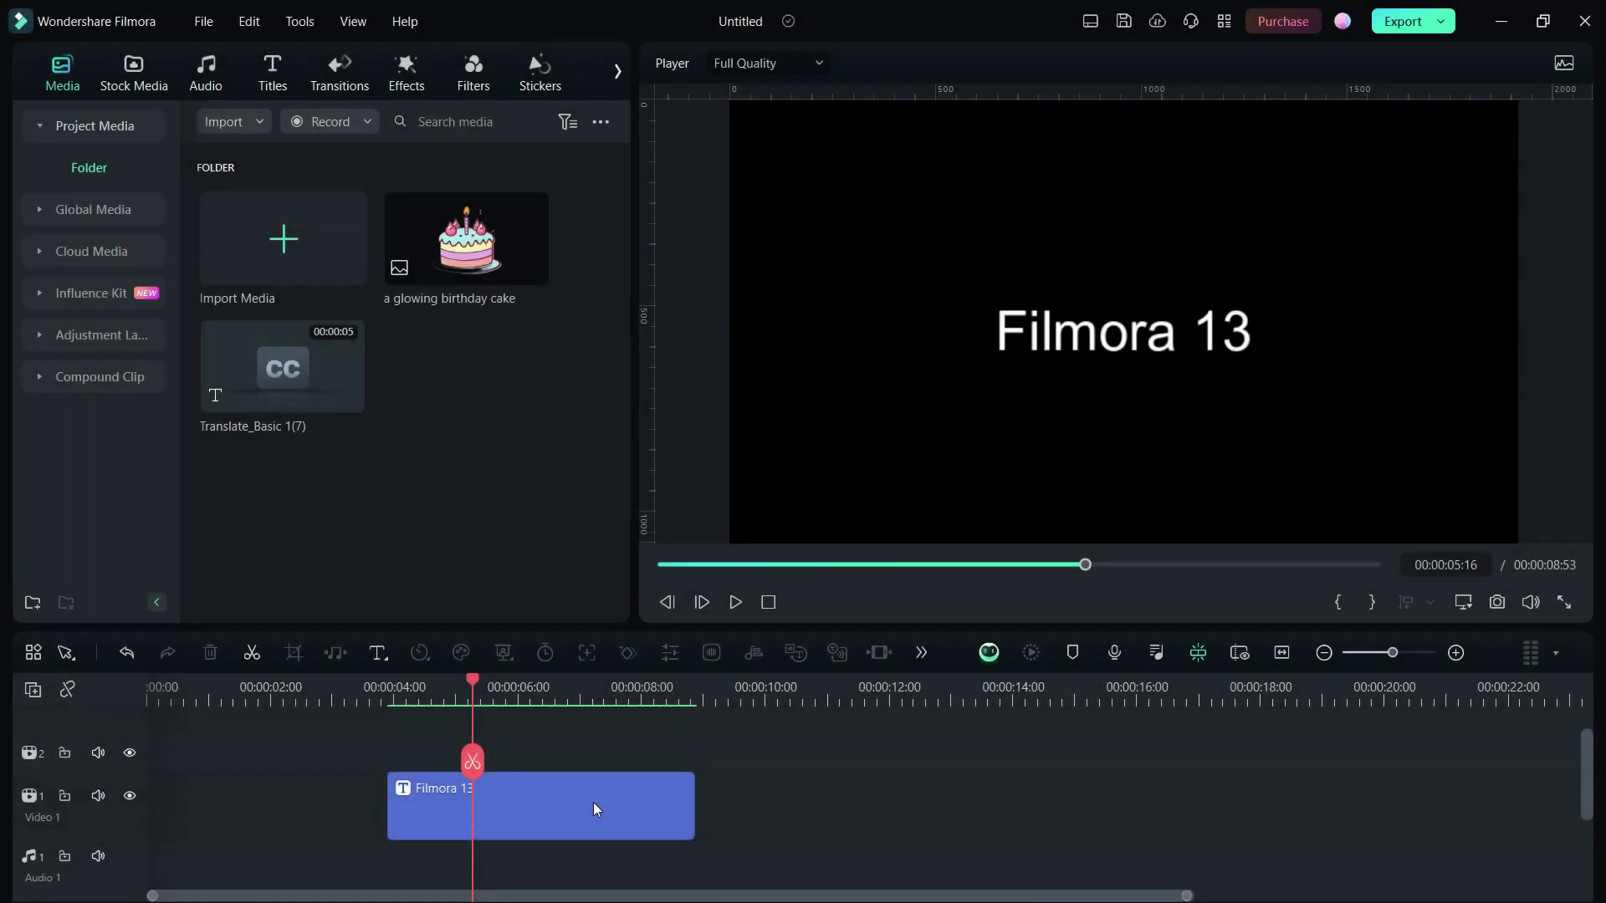
- Curve the Filmora 13 title over a top-arc circle shape, stretched into a taller ellipse
left_click(594, 801)
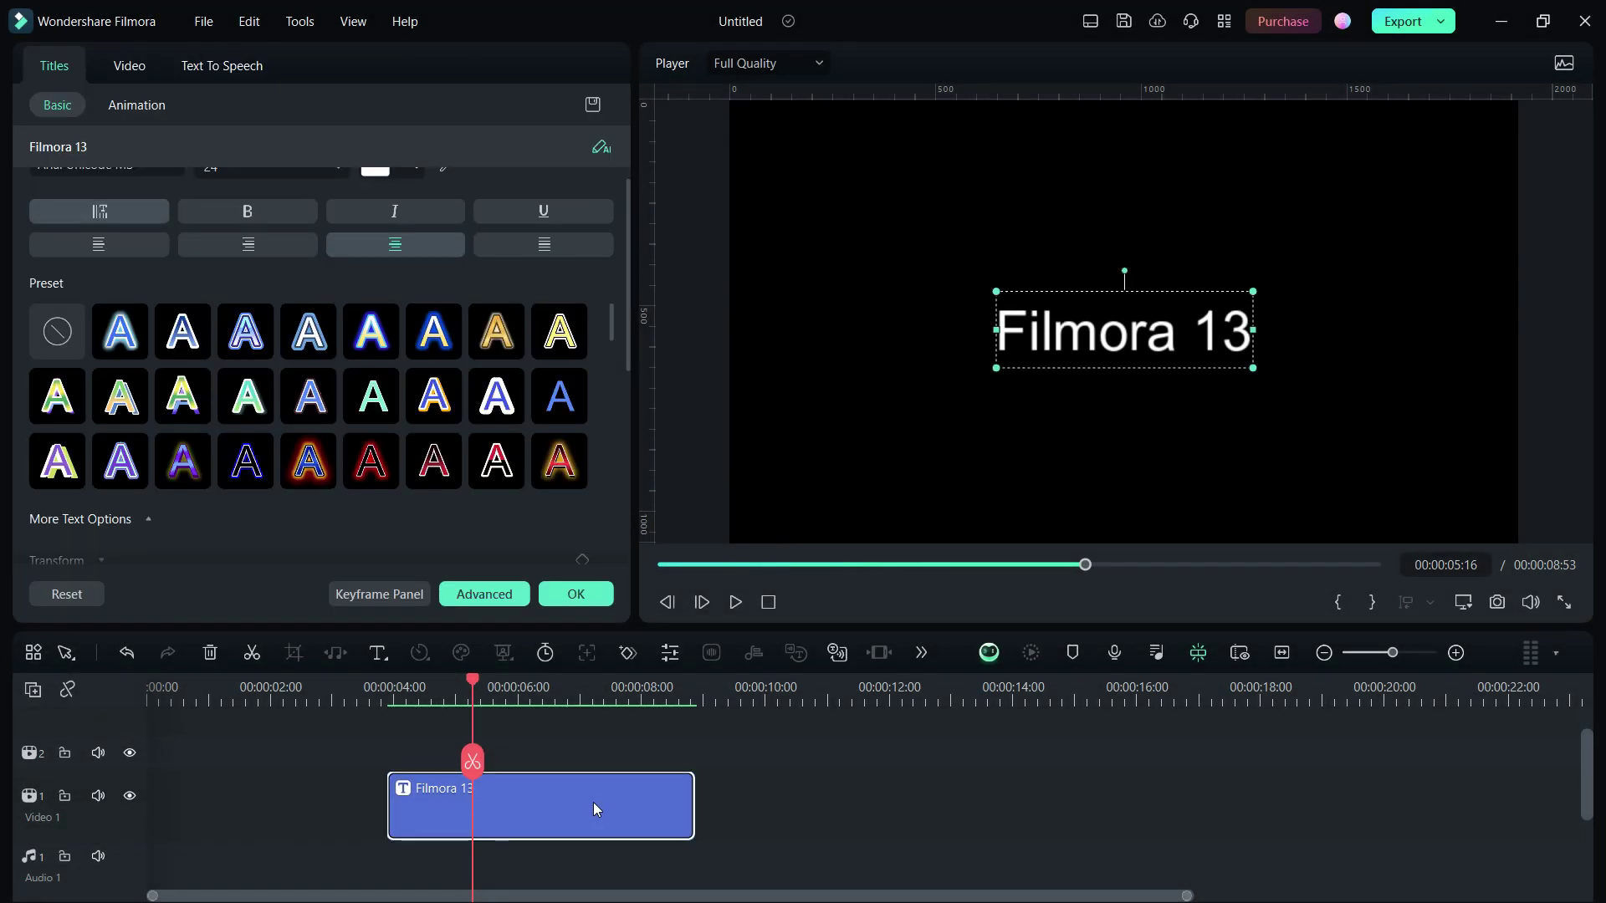
scroll(561, 532, "down", 5)
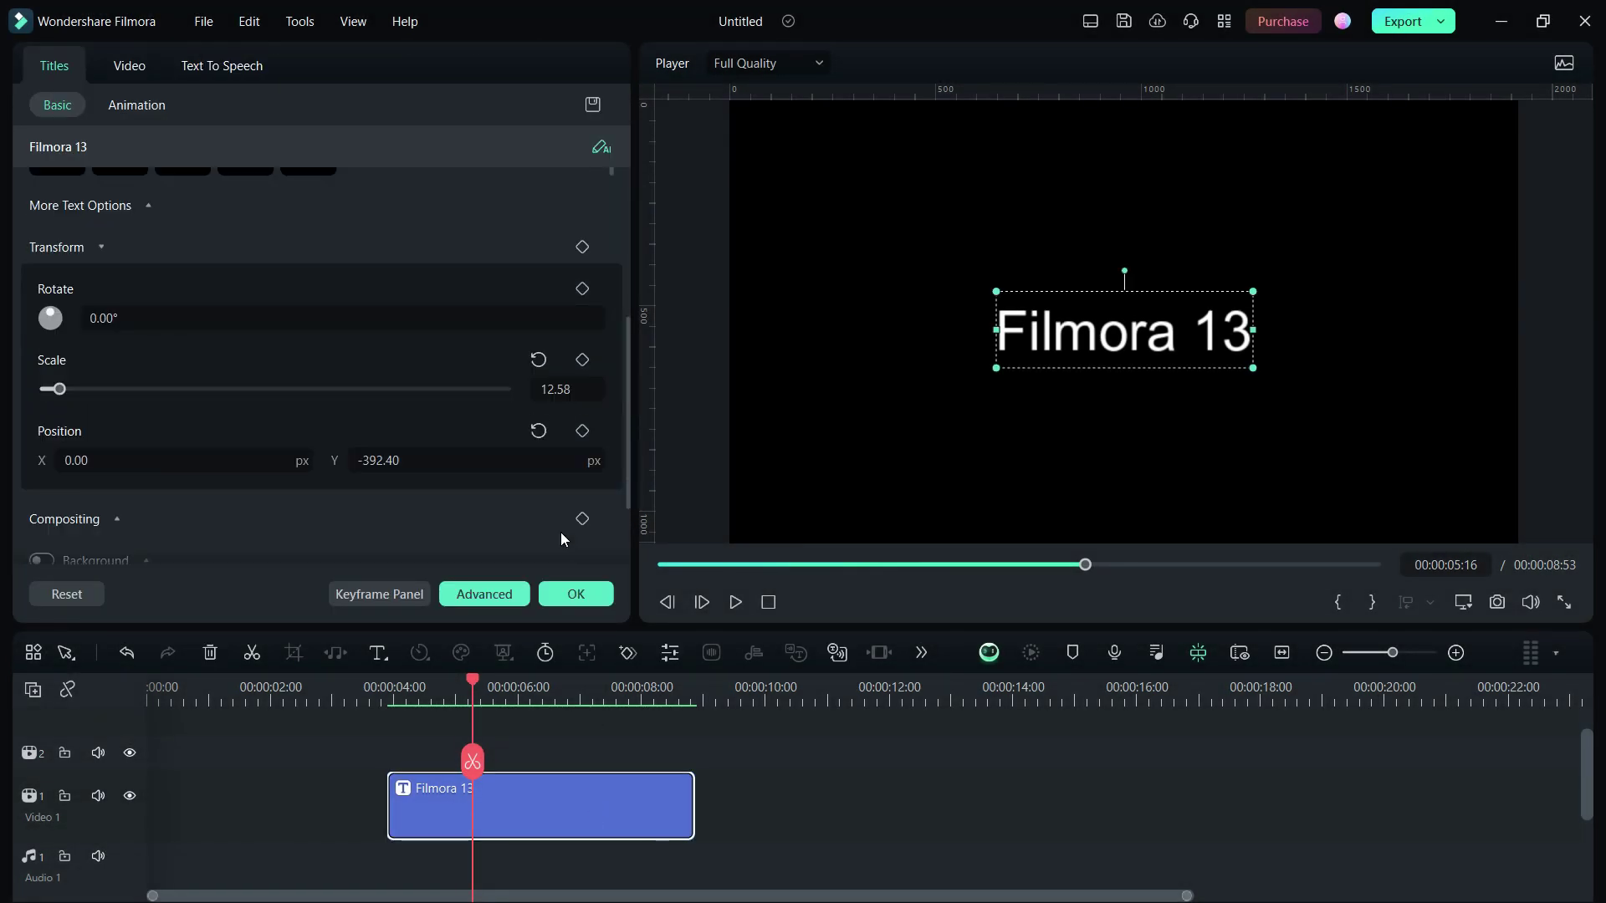
scroll(549, 527, "down", 2)
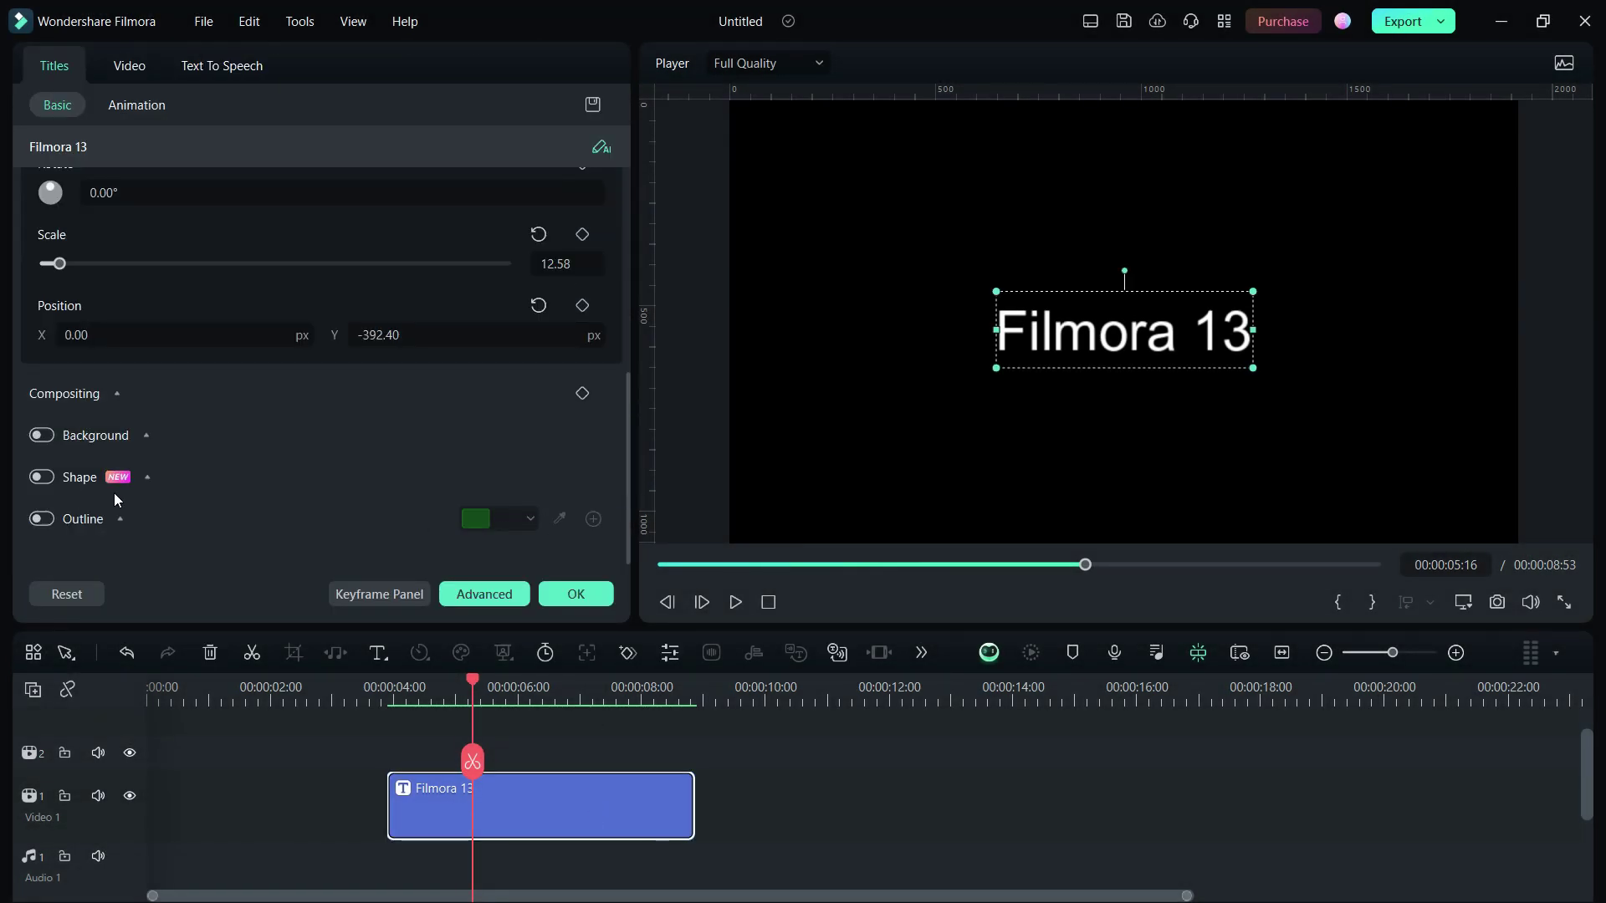
left_click(45, 477)
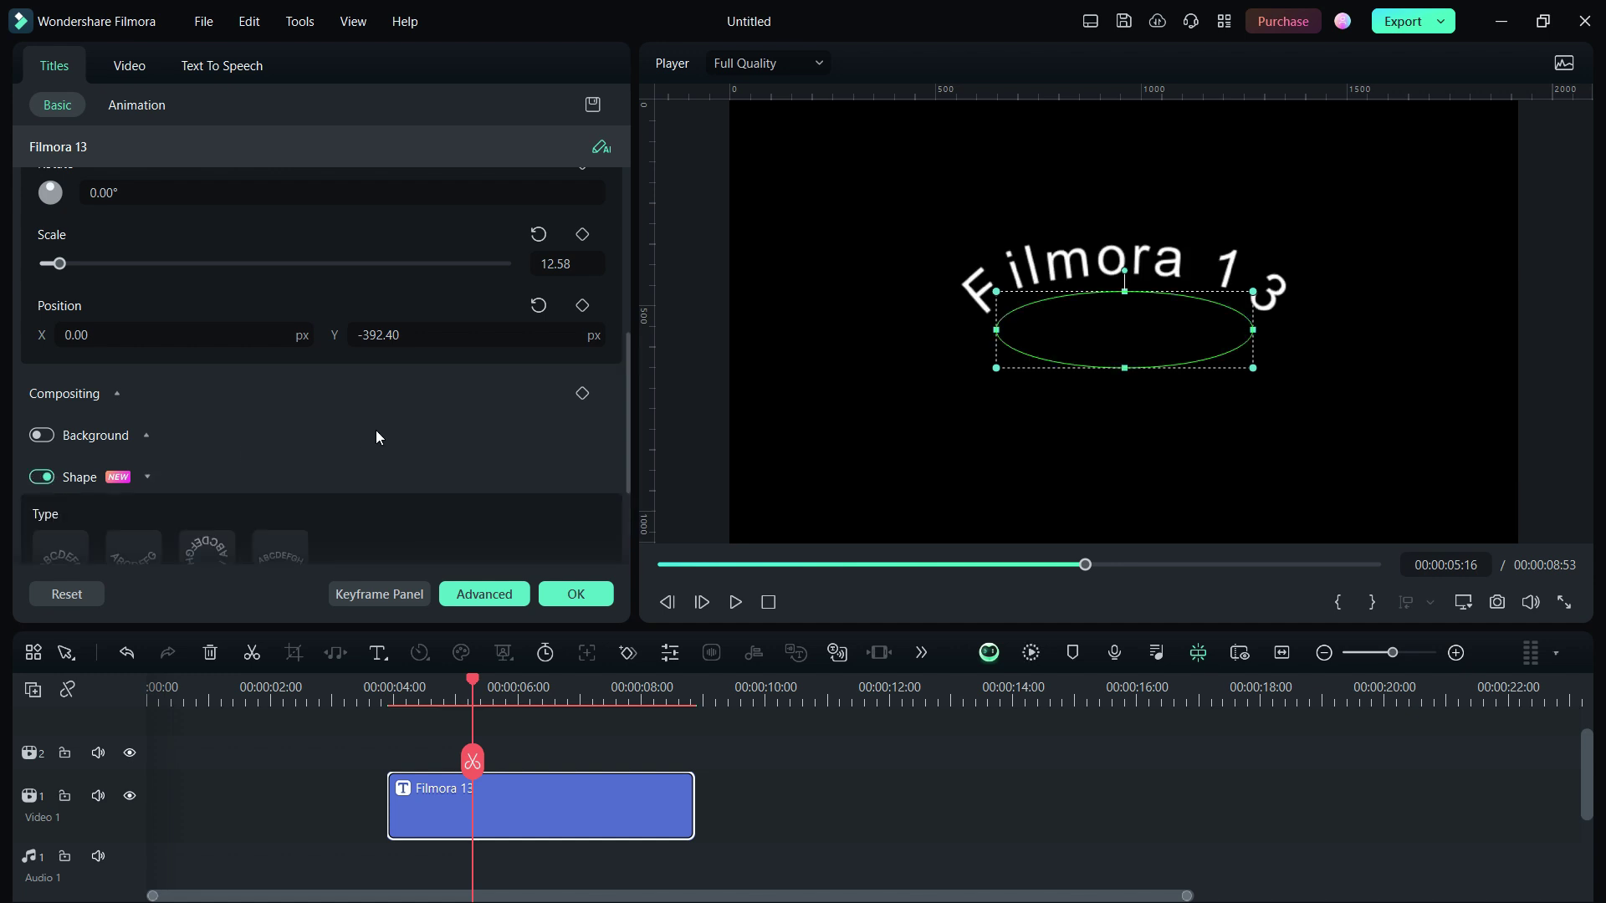
scroll(375, 436, "down", 3)
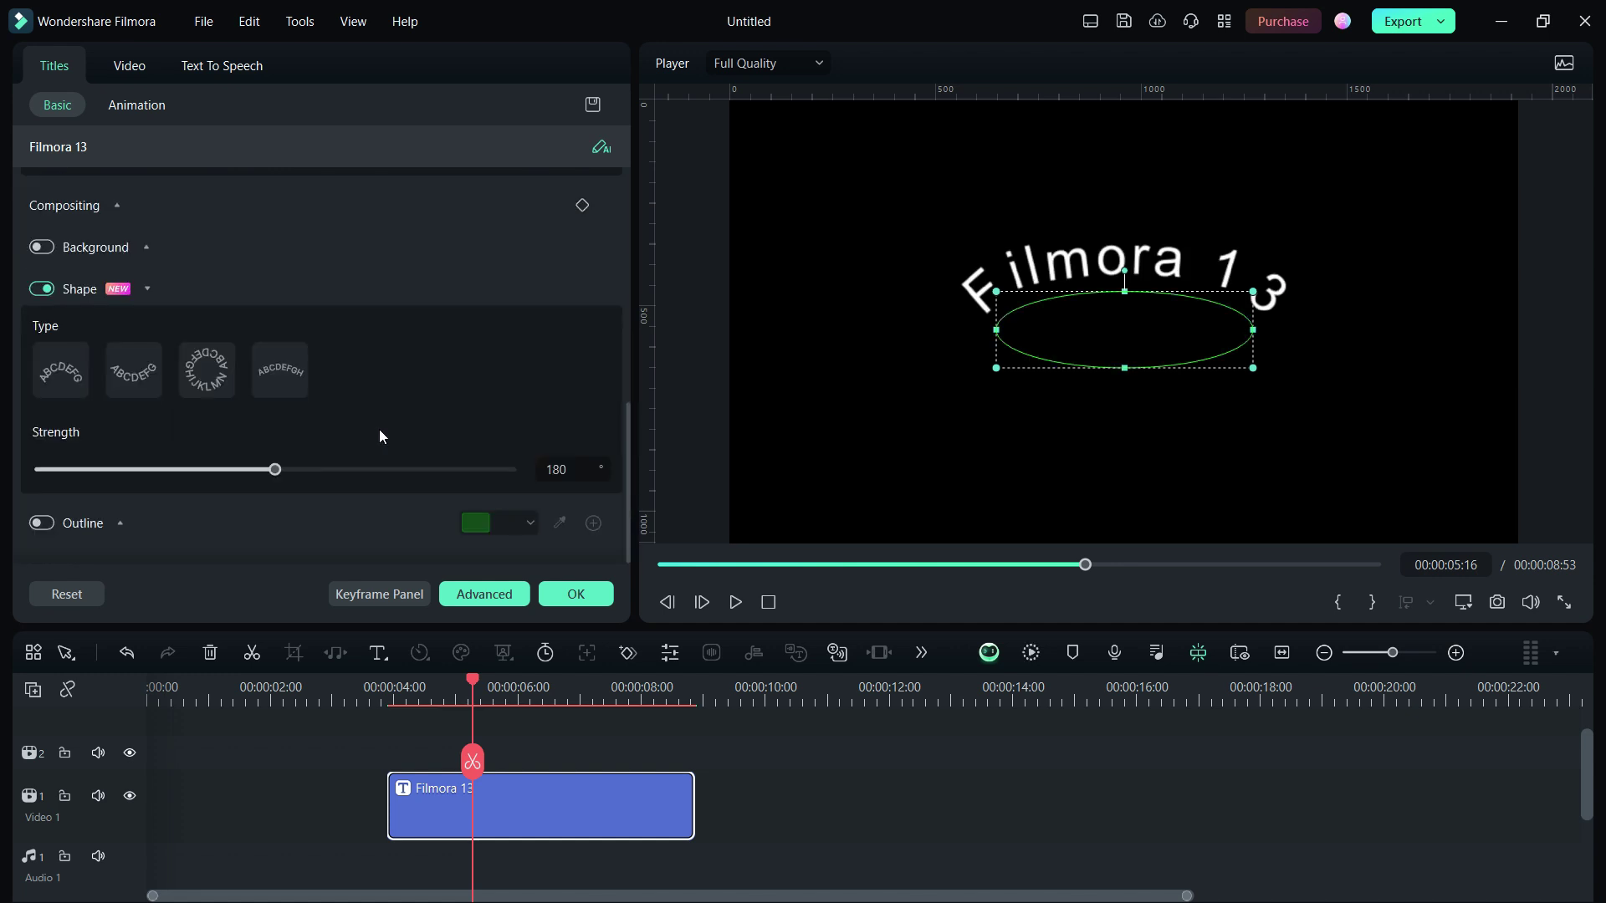
left_click(147, 378)
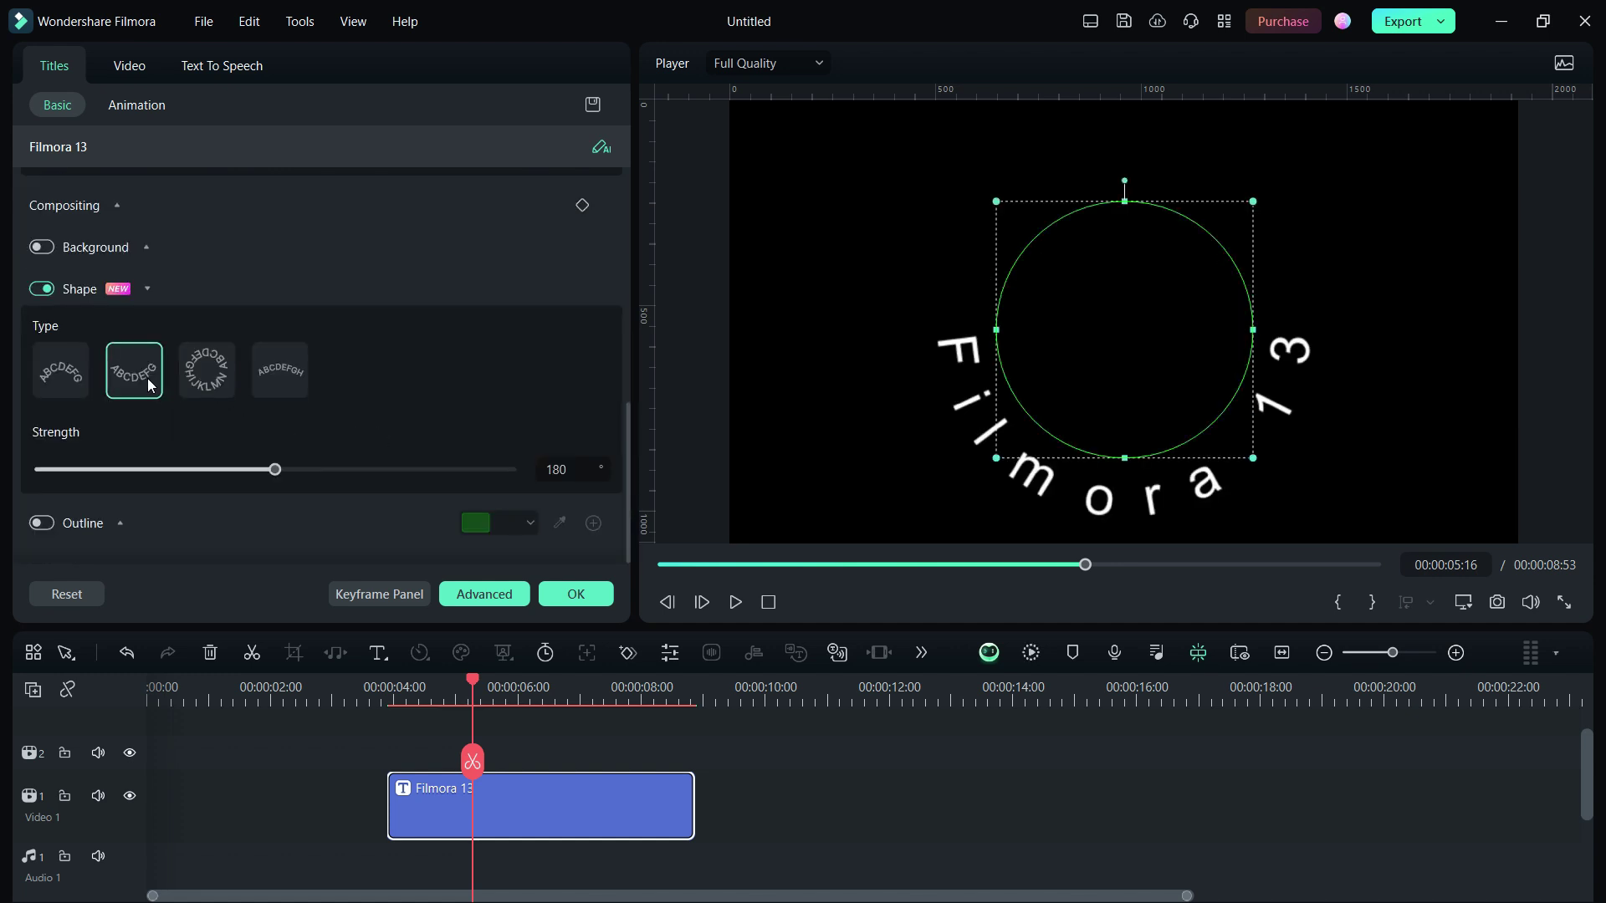
left_click(214, 363)
left_click(280, 372)
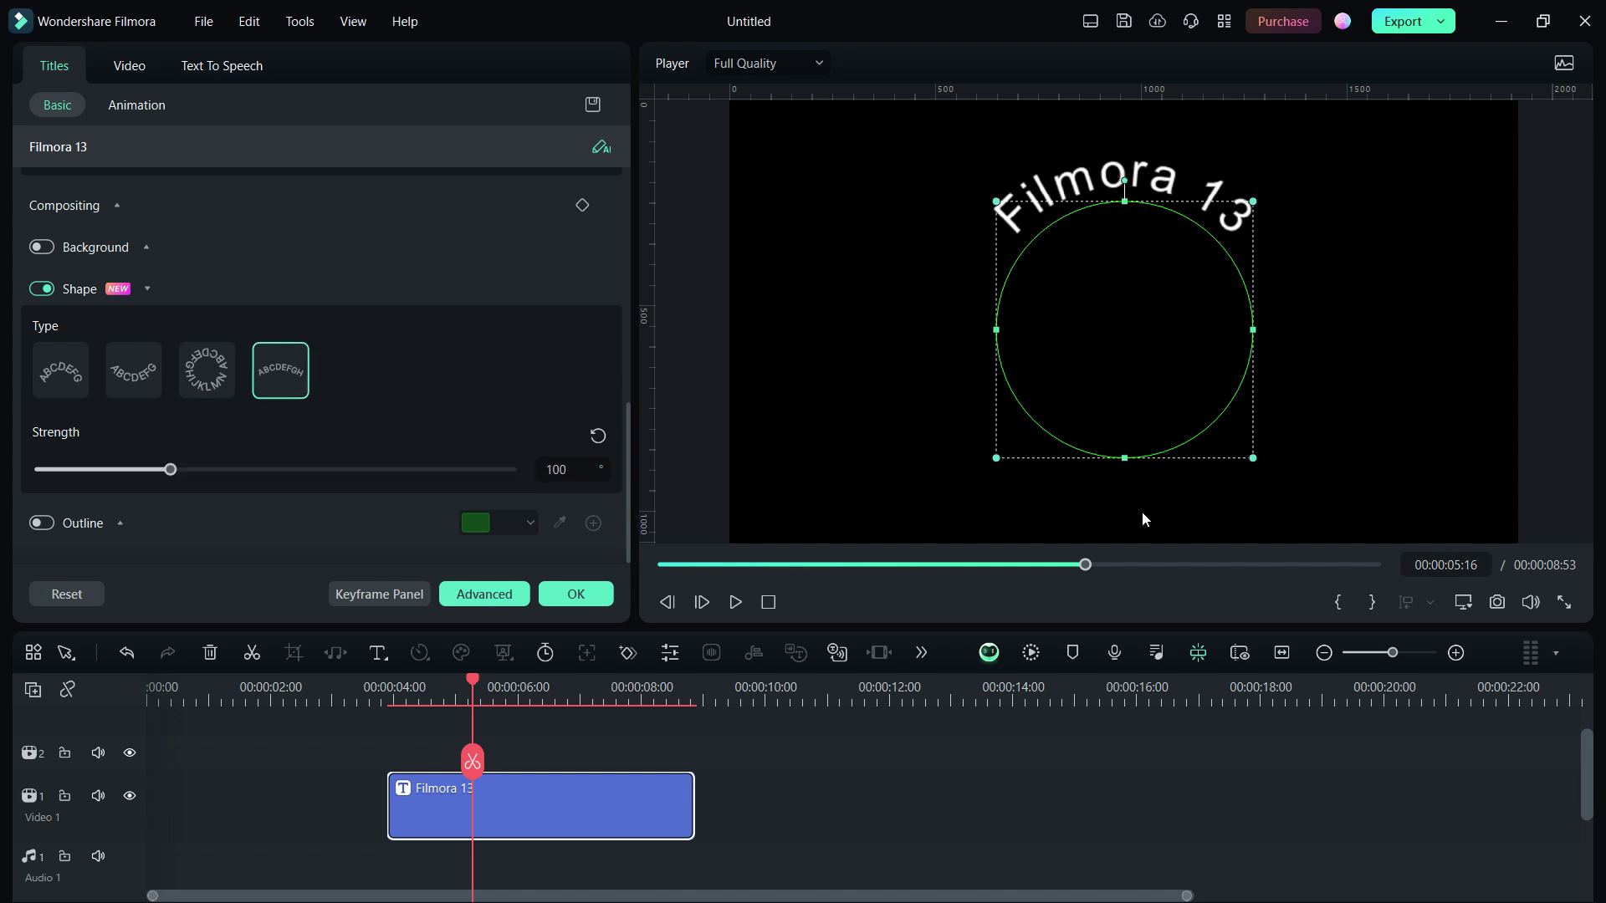
mouse_move(1124, 458)
left_mouse_down()
mouse_move(1128, 504)
mouse_move(1125, 471)
left_mouse_up()
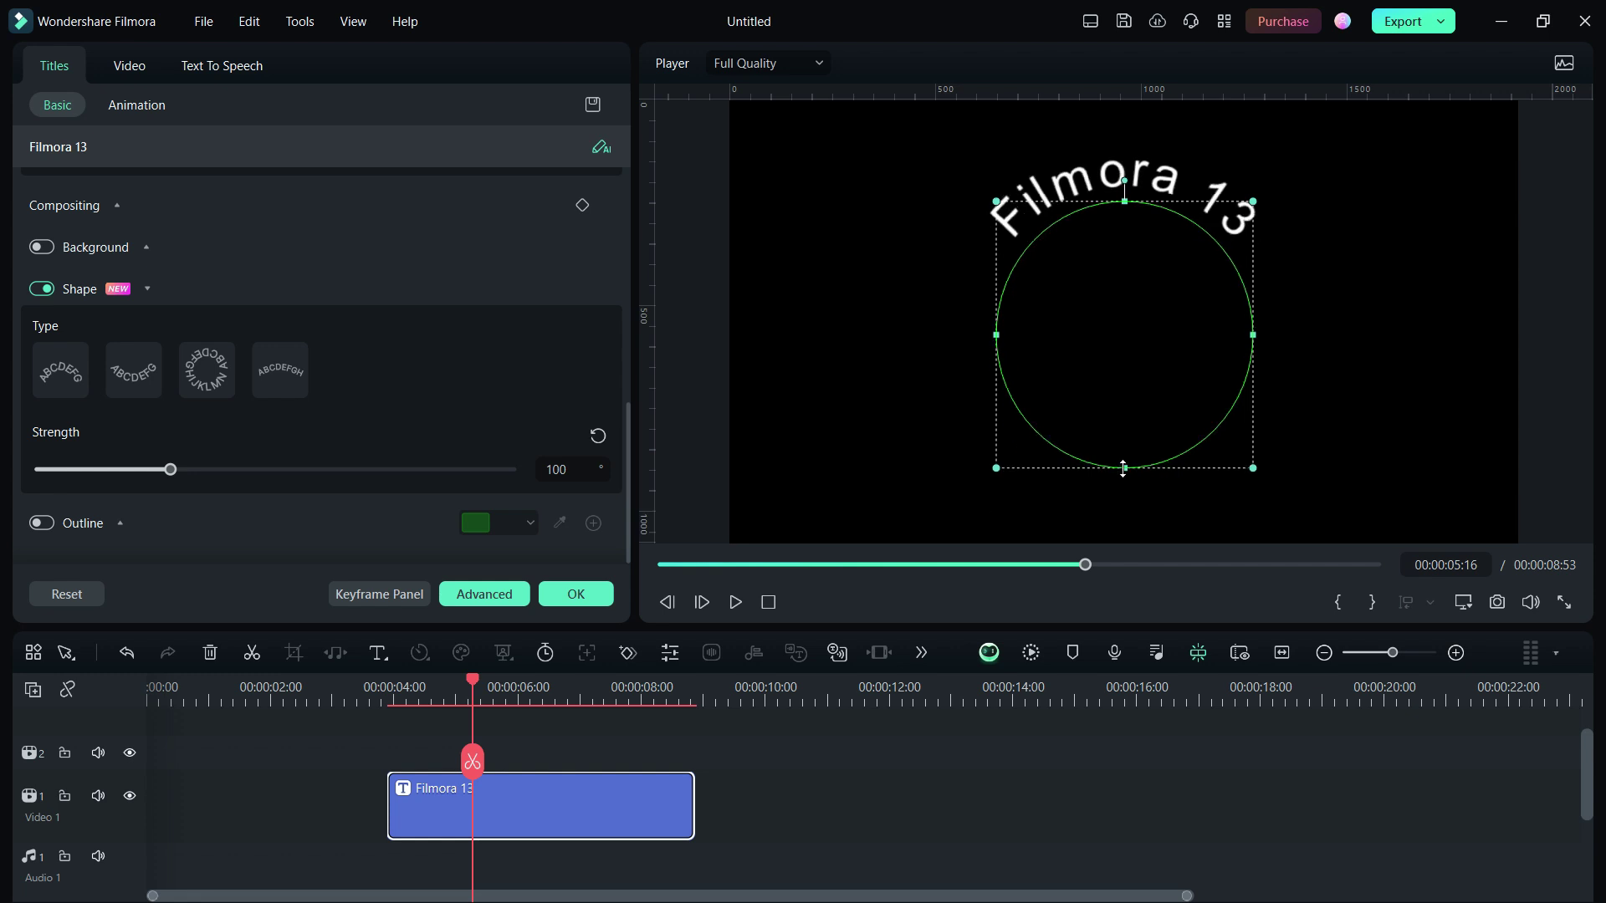
left_click(576, 594)
- Place the cake image on Video 1, then enlarge the title's circle guide
mouse_move(464, 251)
left_mouse_down()
mouse_move(422, 818)
mouse_move(401, 807)
left_mouse_up()
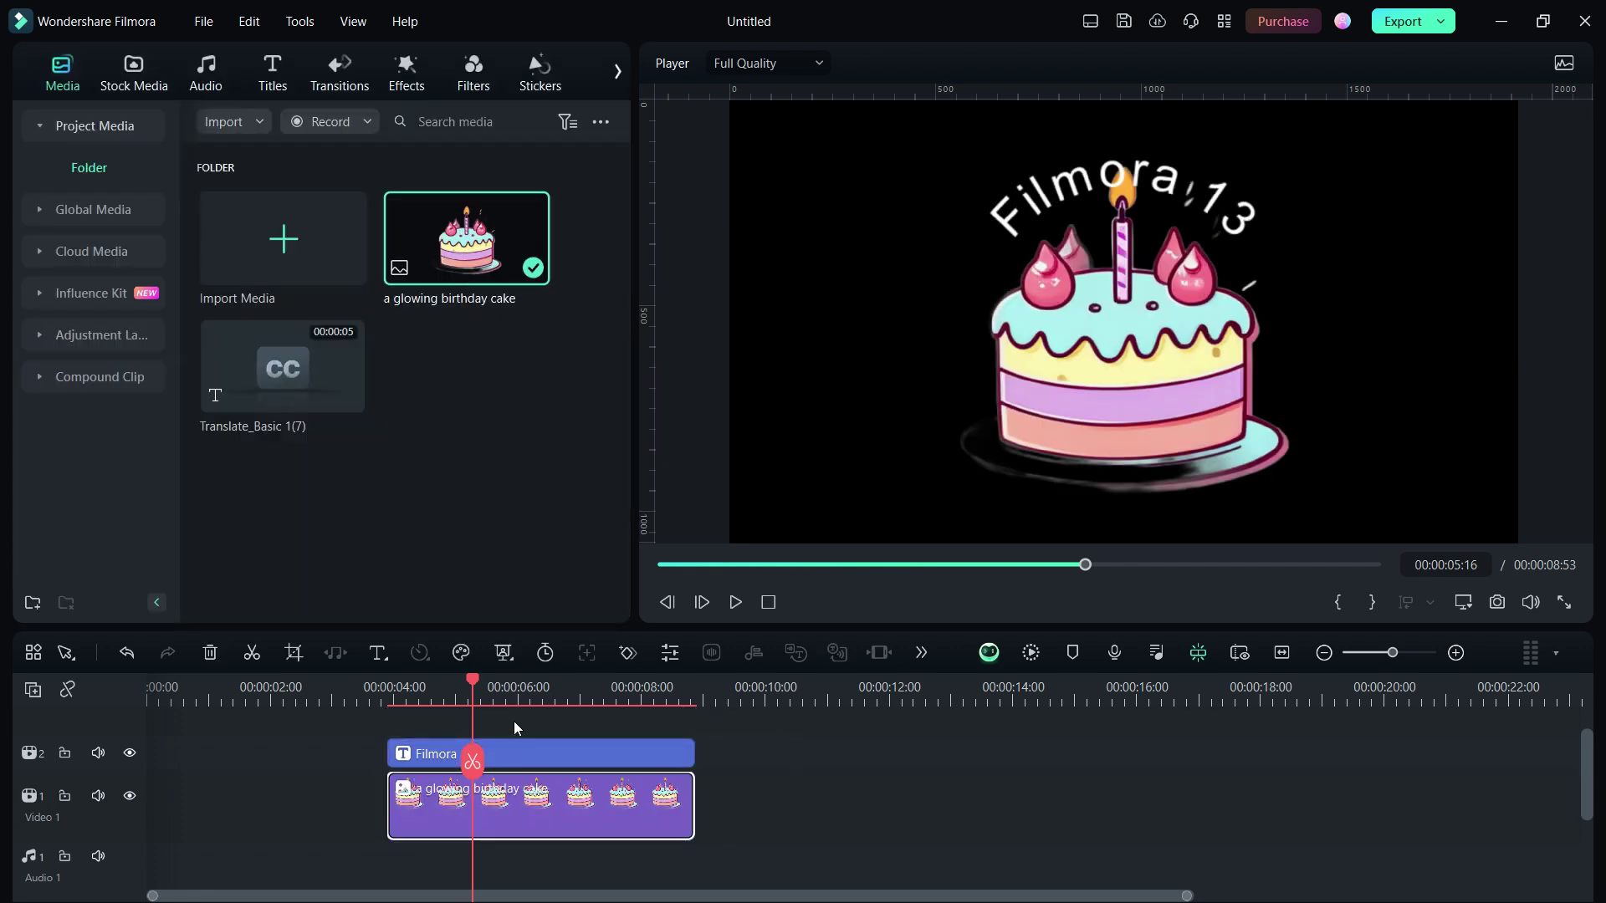
left_click(515, 753)
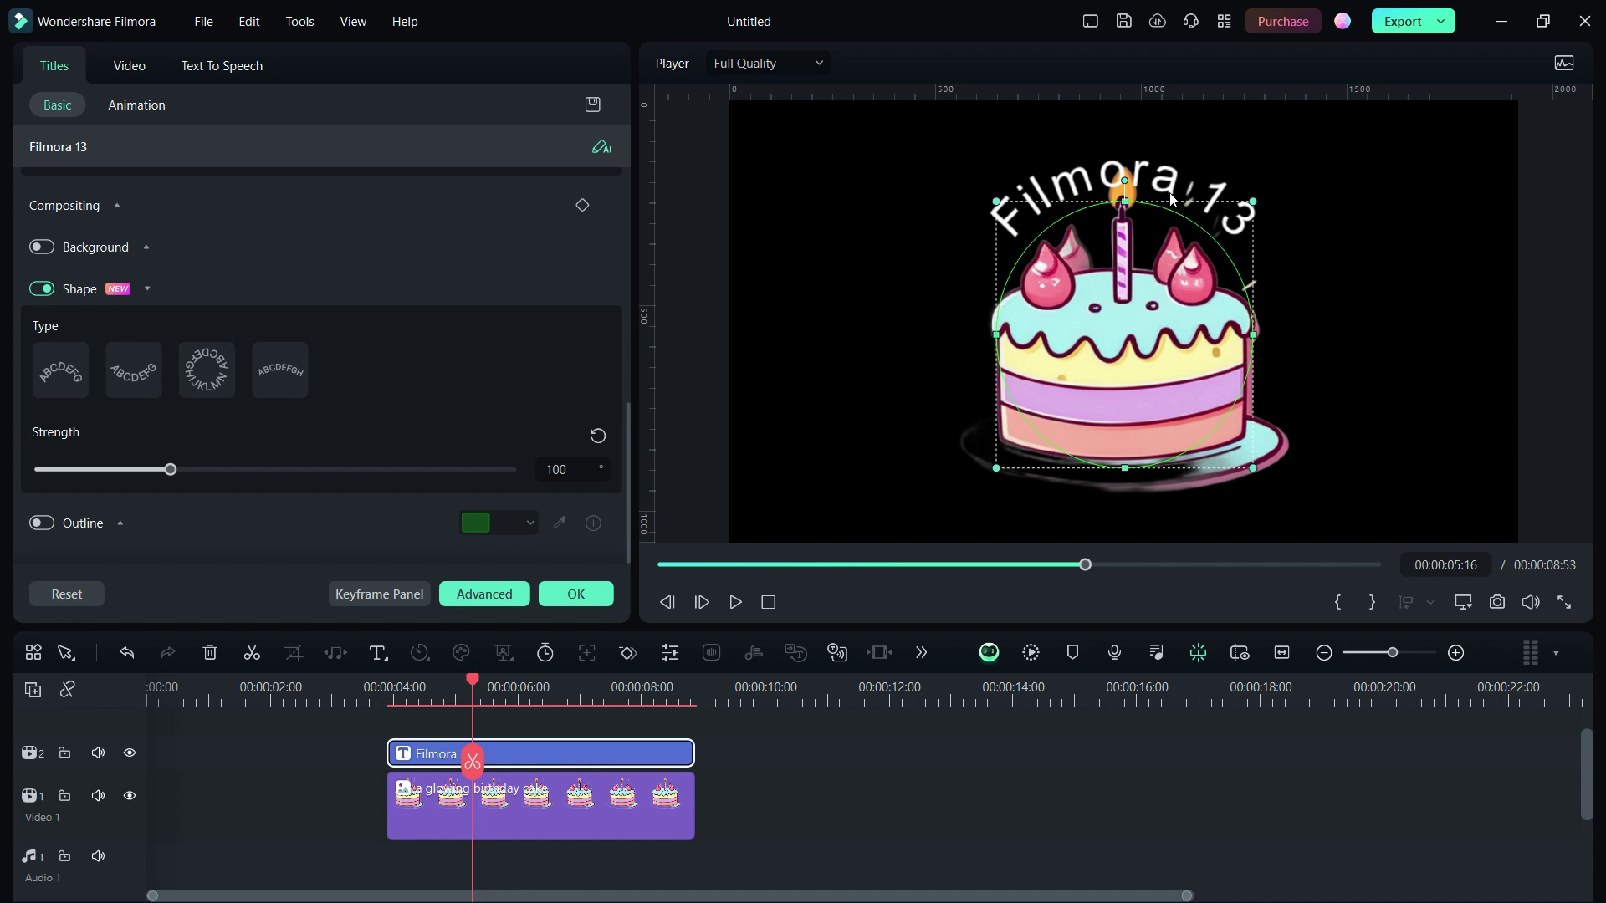
left_click_drag(1124, 203, 1124, 195)
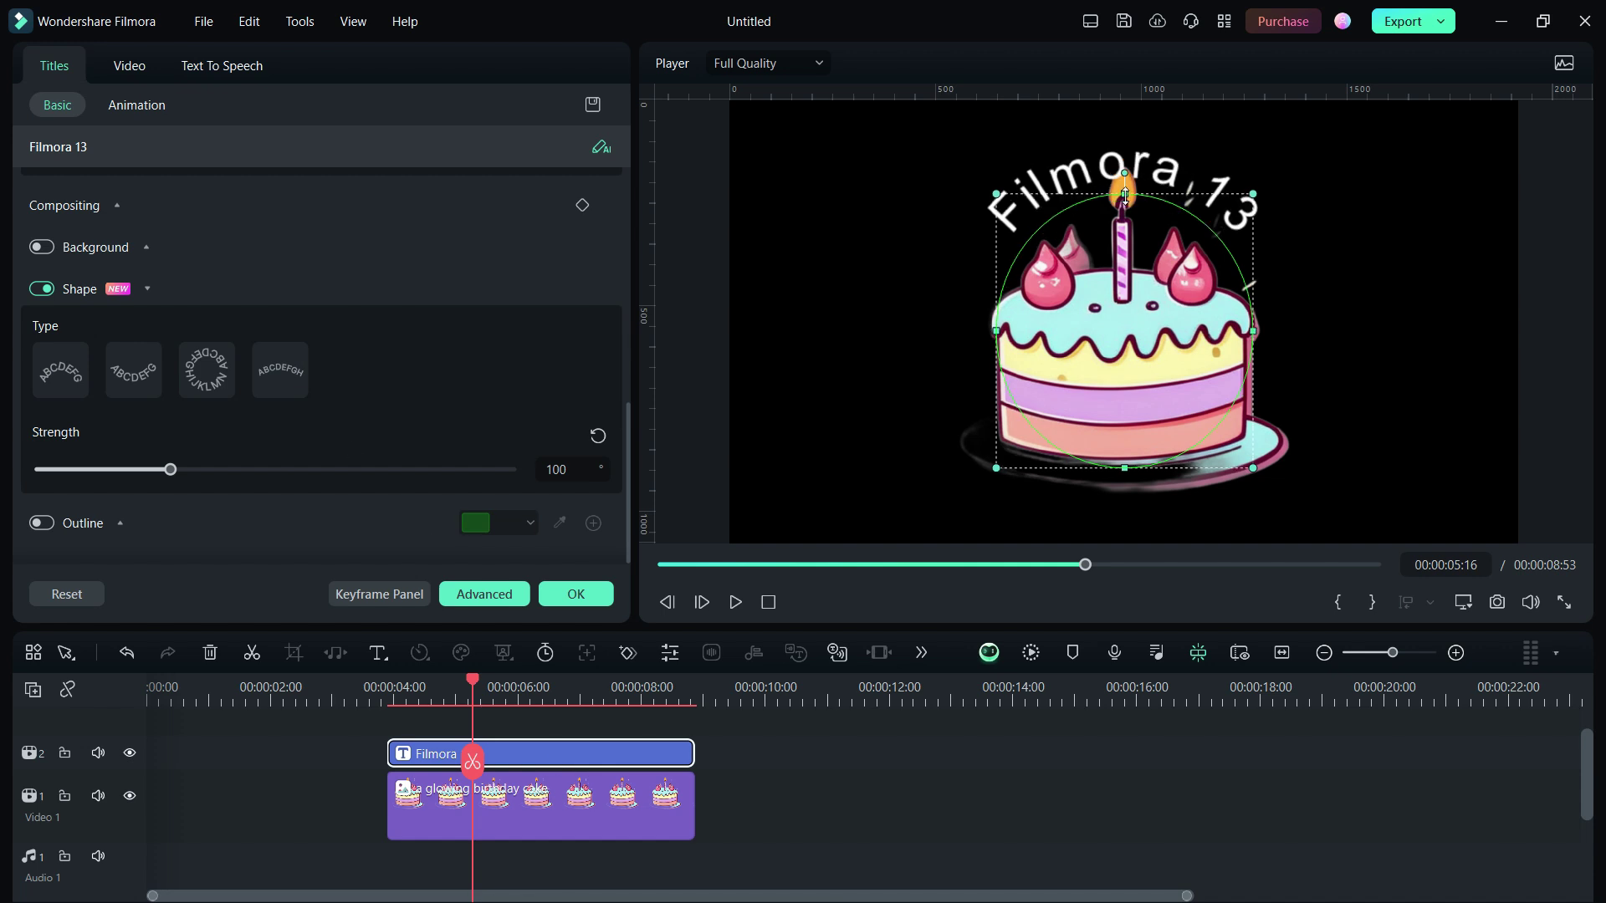
- Arch the title beneath the cake with lower curve strength and an orange gradient preset
left_click(134, 369)
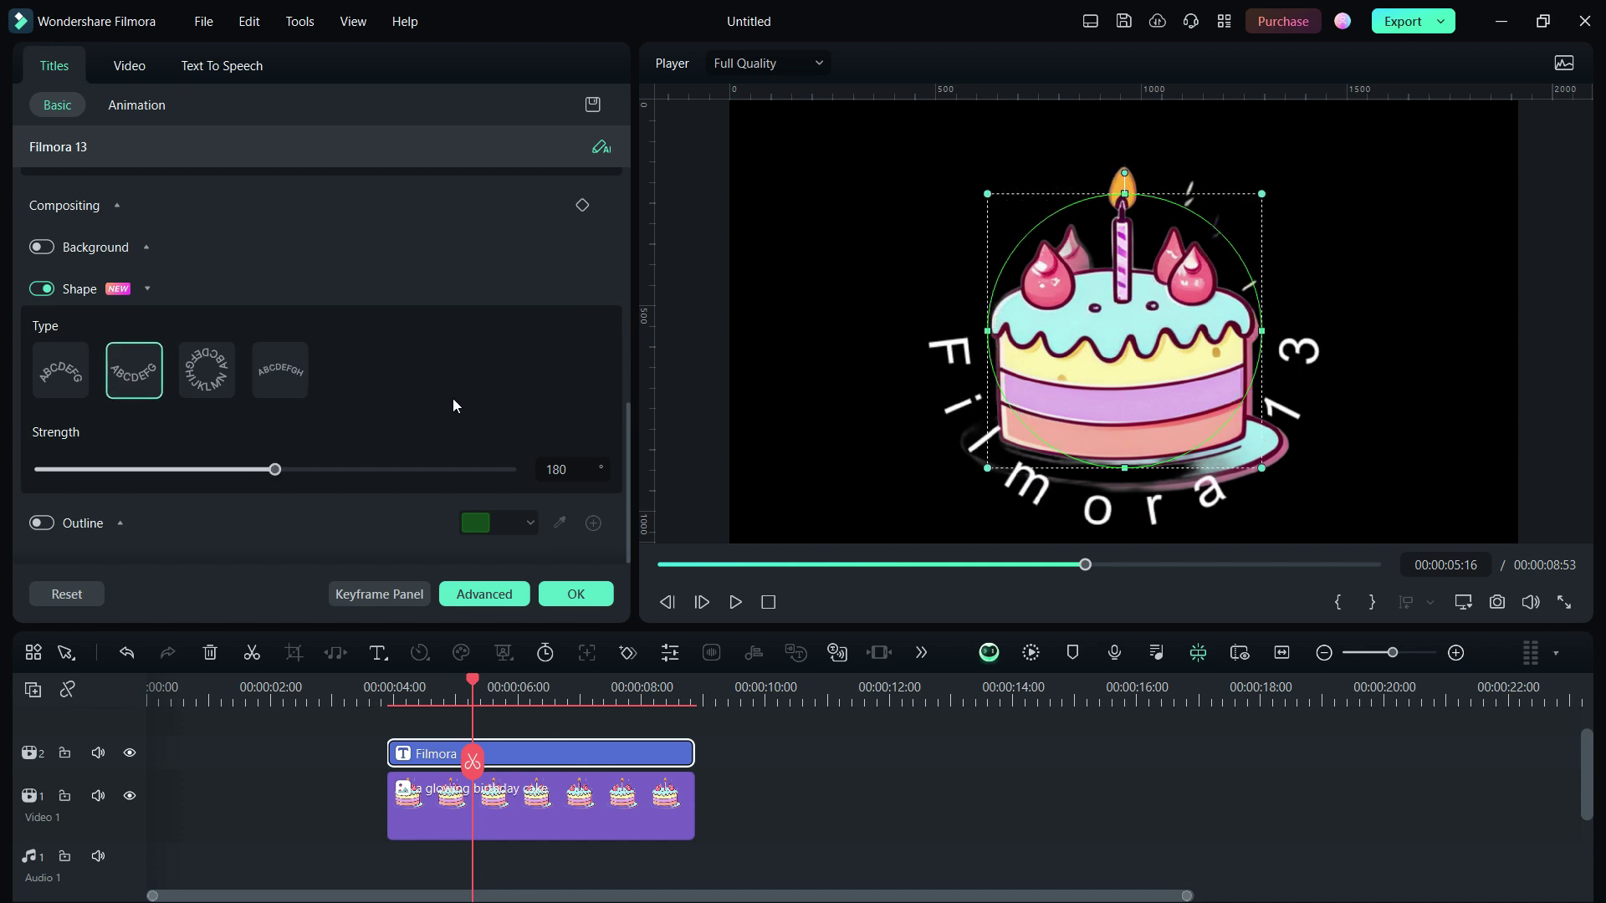
left_click_drag(275, 470, 144, 478)
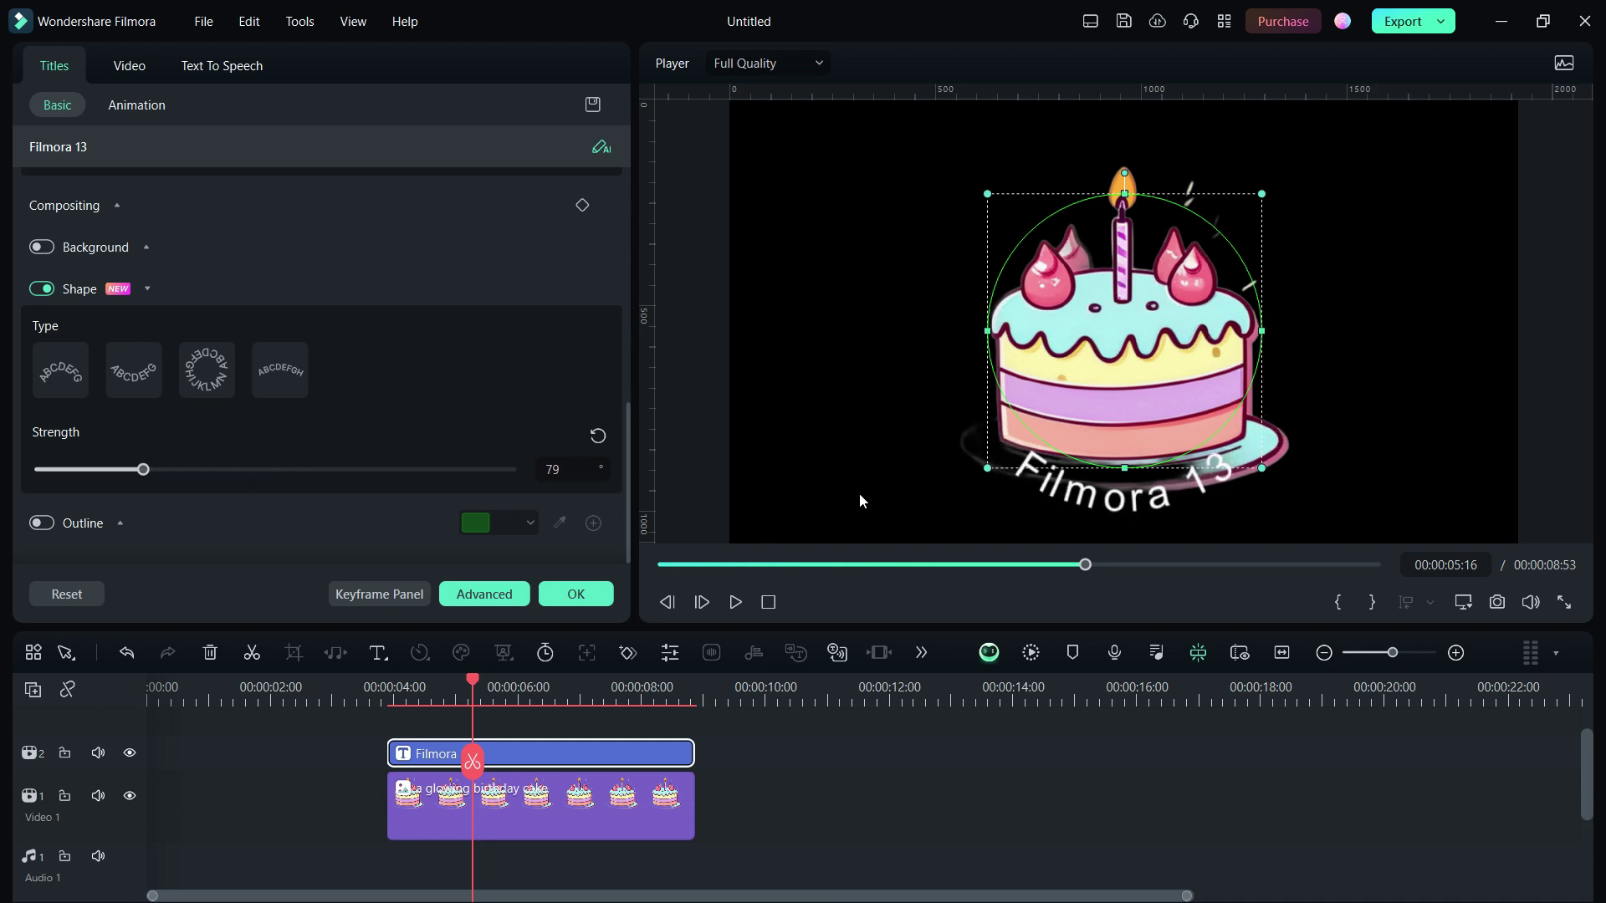
scroll(560, 379, "up", 5)
left_click(559, 379)
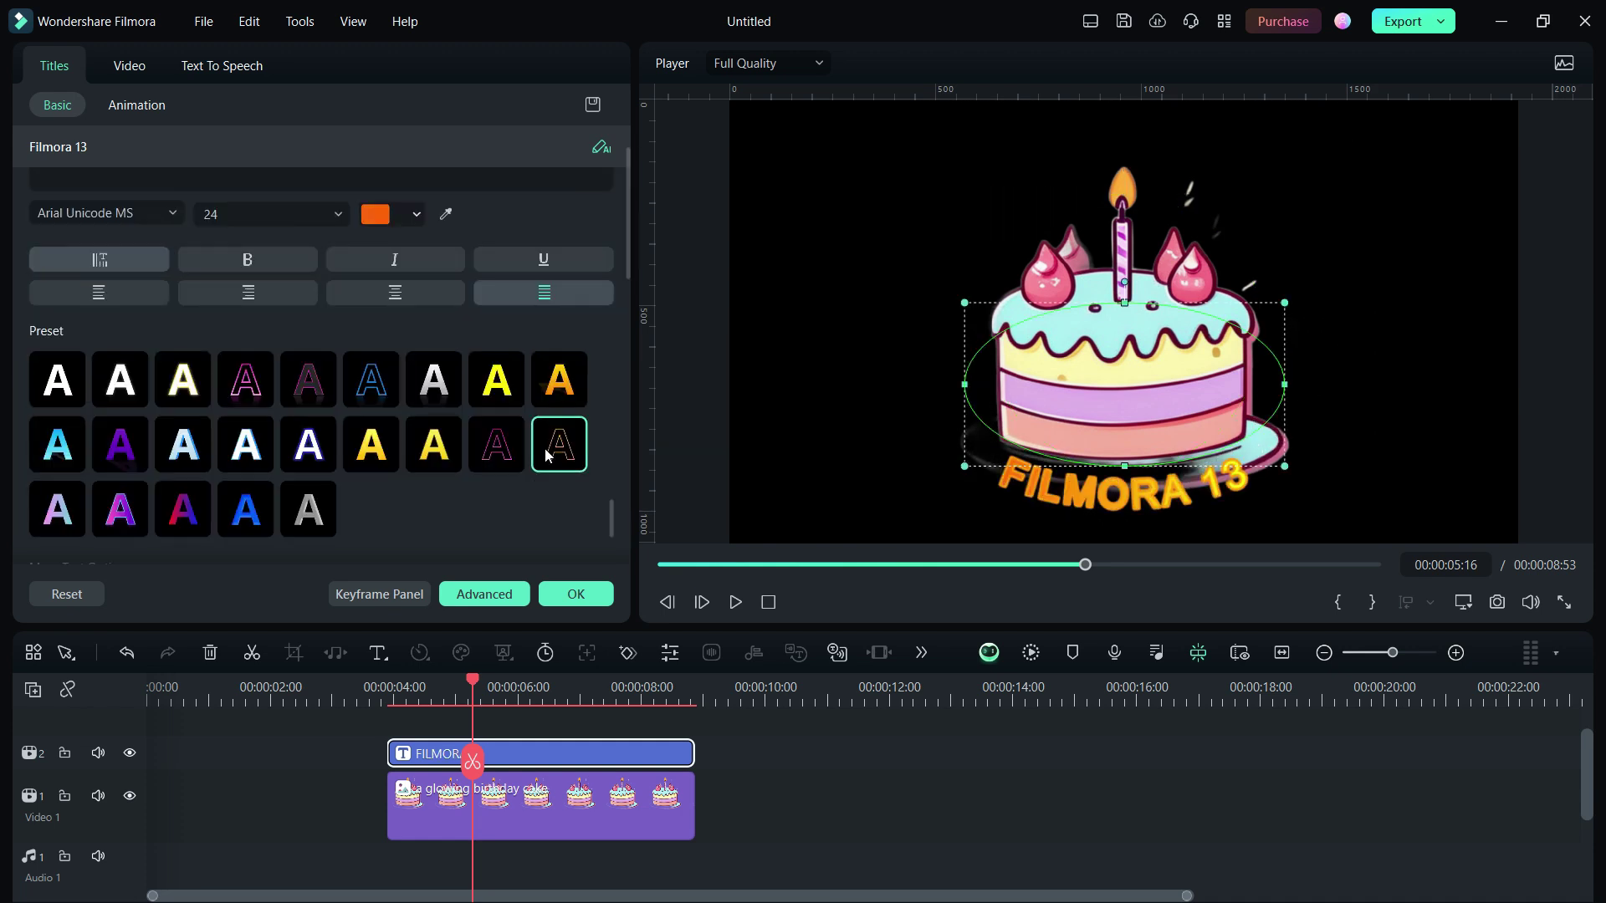
- Restyle the title yellow with an orange glow in Barlow Condensed Bold, opening the colour choices
left_click(371, 457)
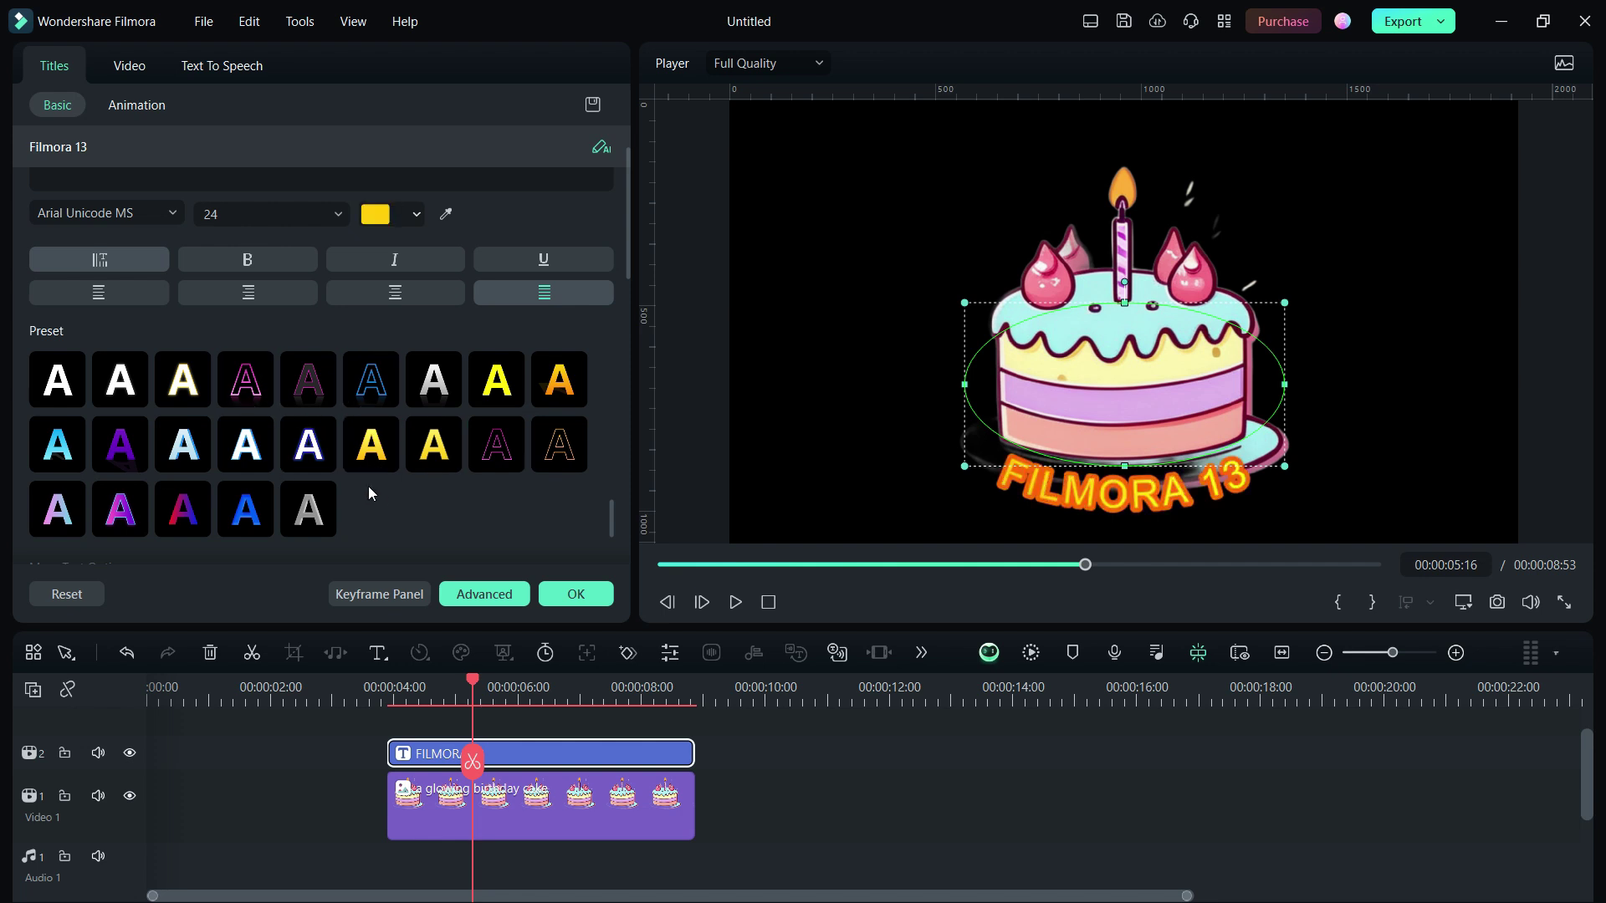
scroll(391, 484, "up", 2)
left_click(139, 210)
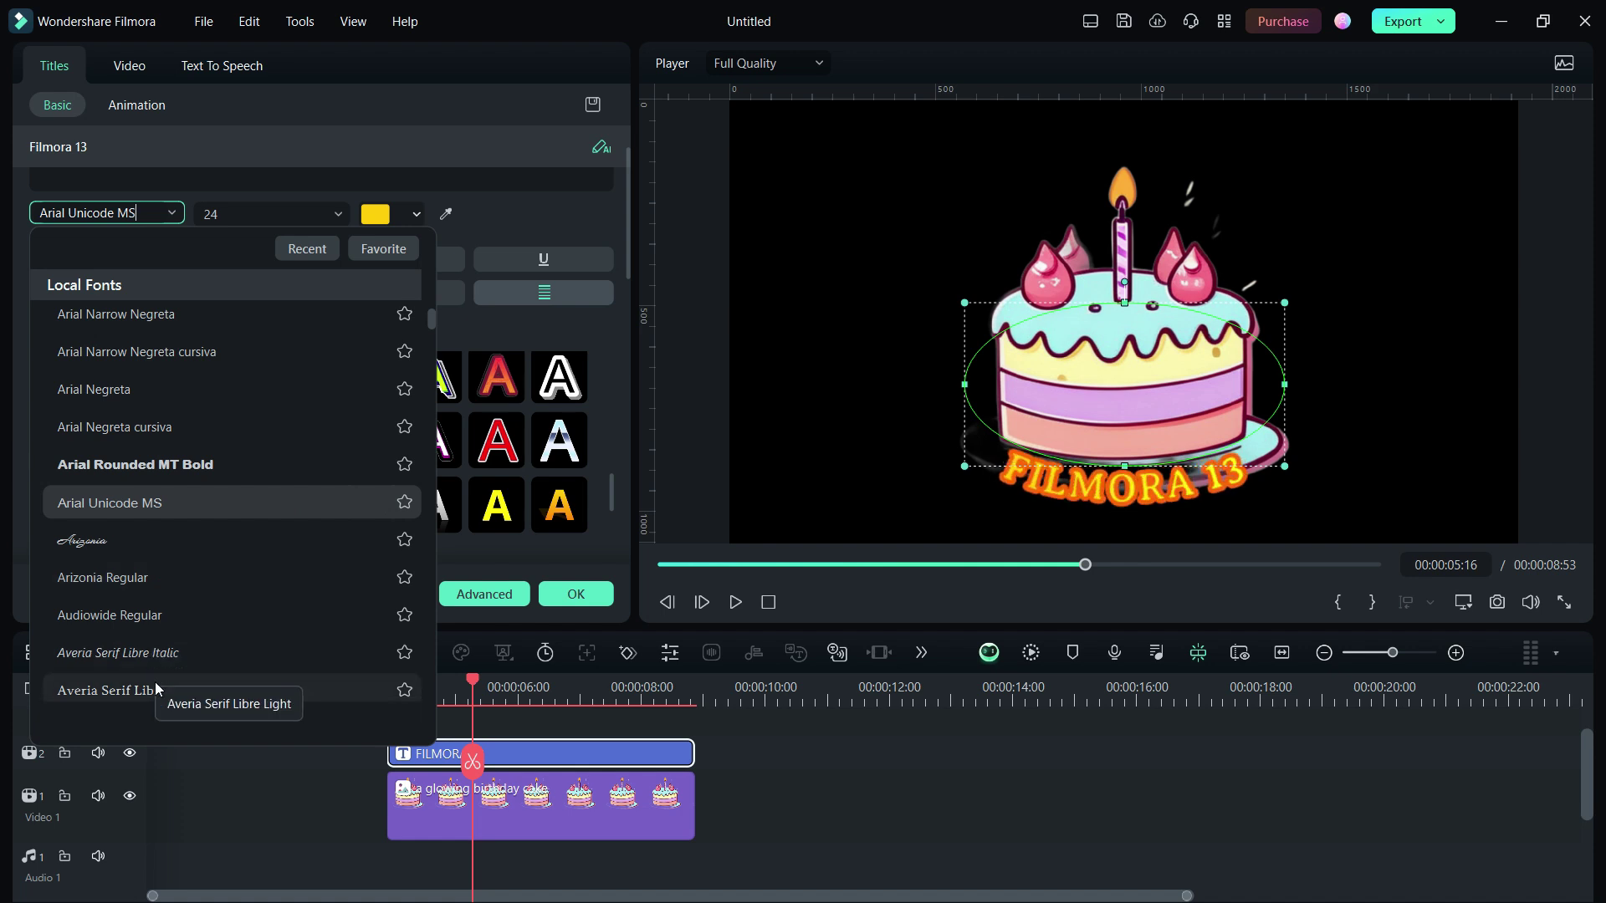
scroll(149, 684, "down", 4)
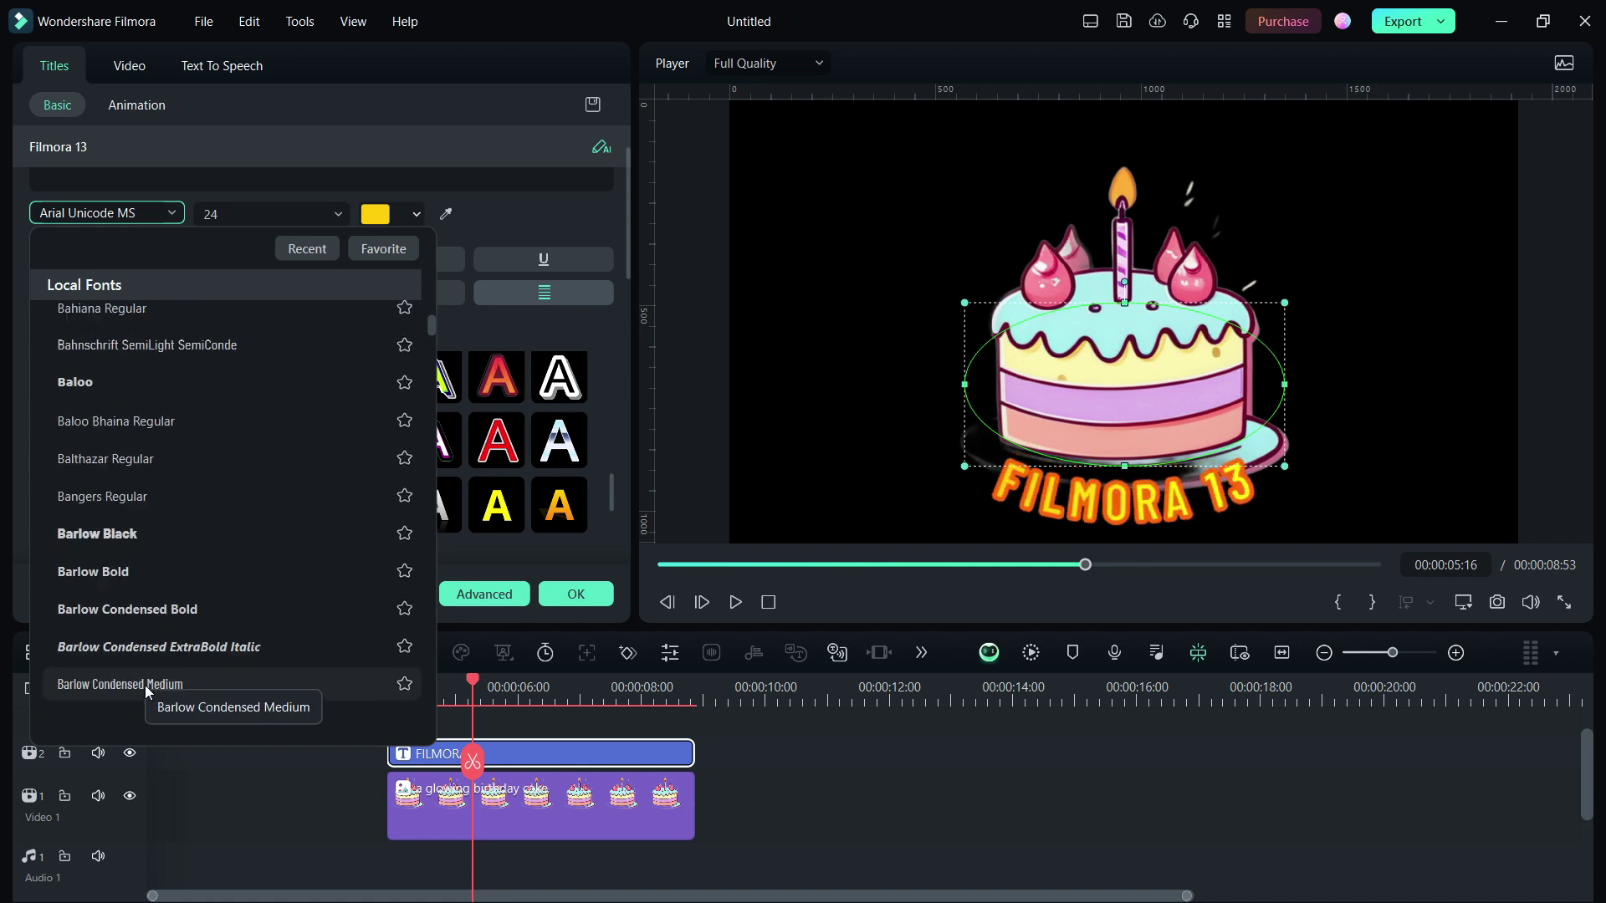
left_click(177, 604)
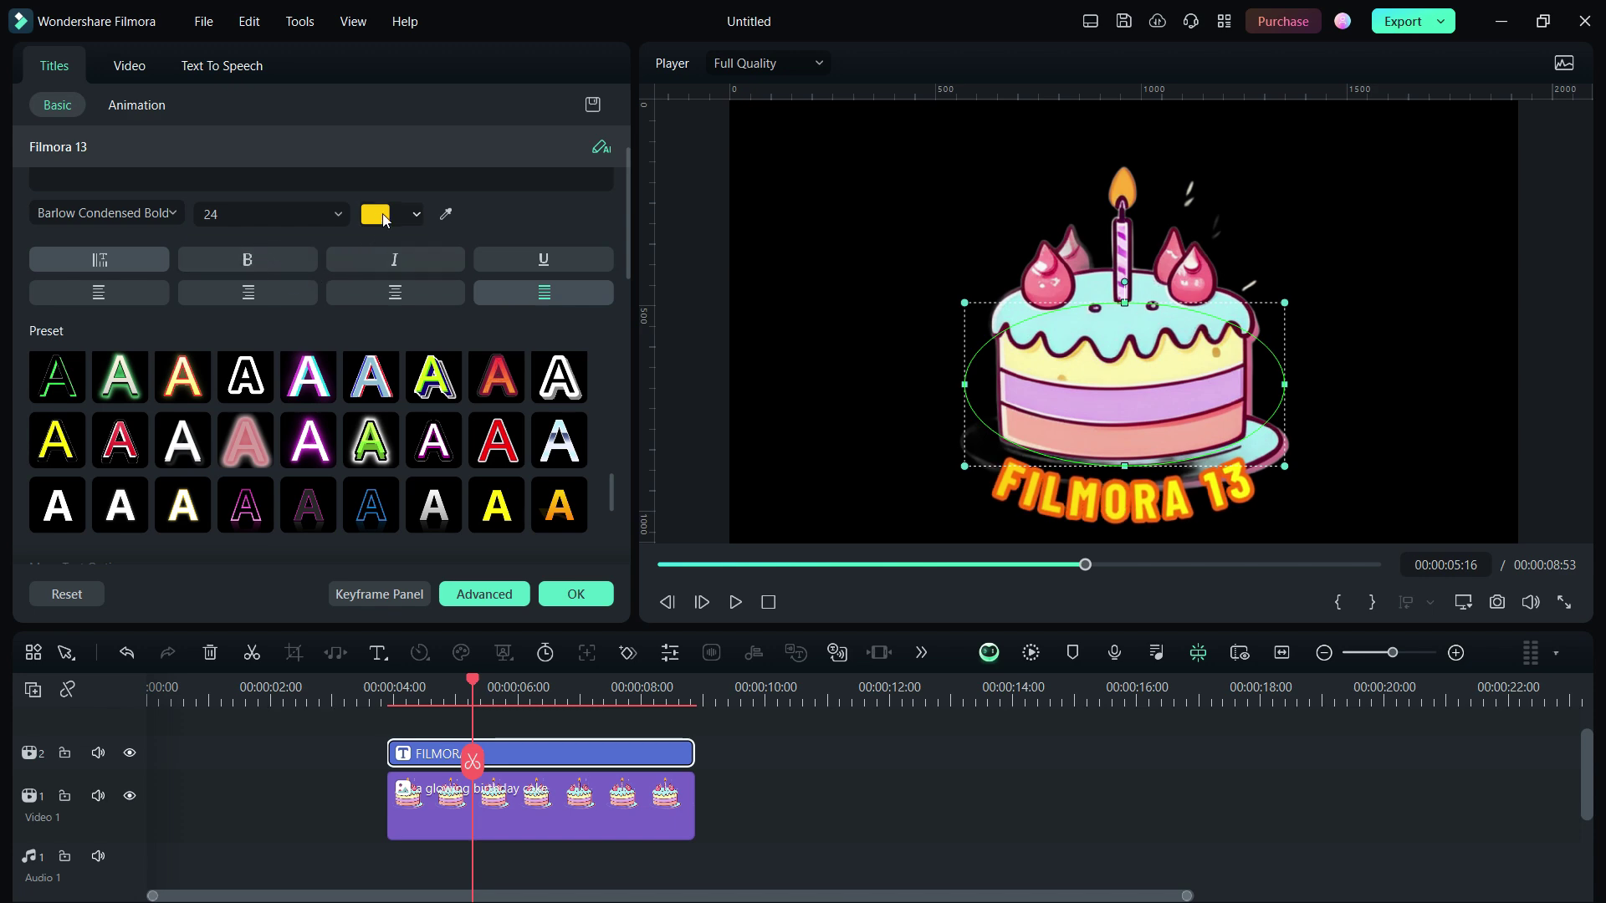
left_click(380, 217)
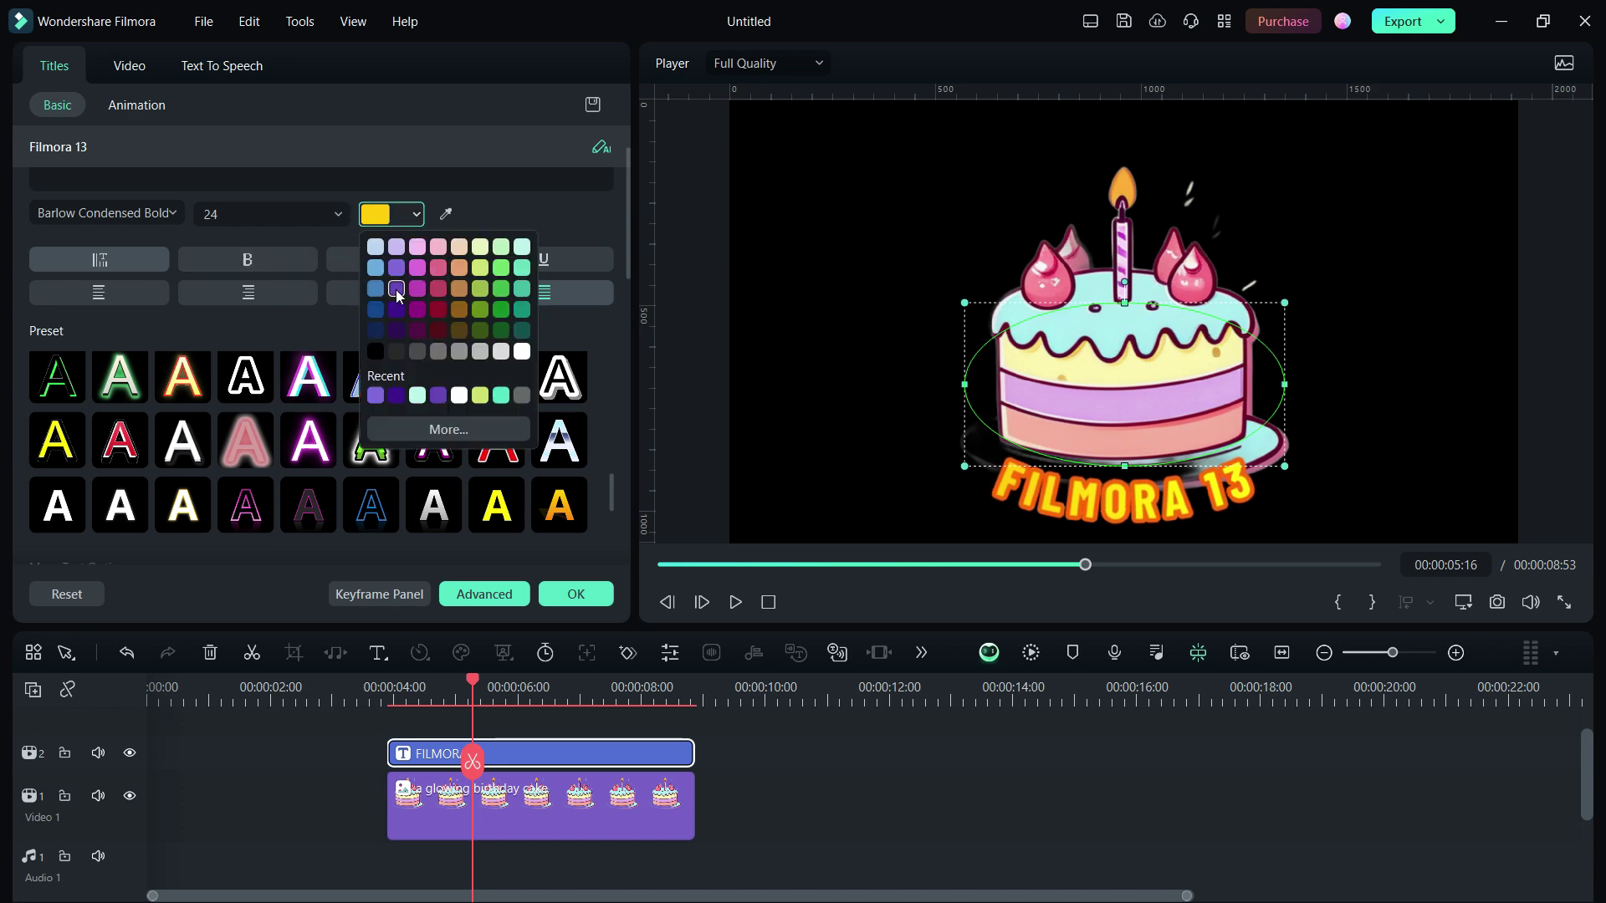